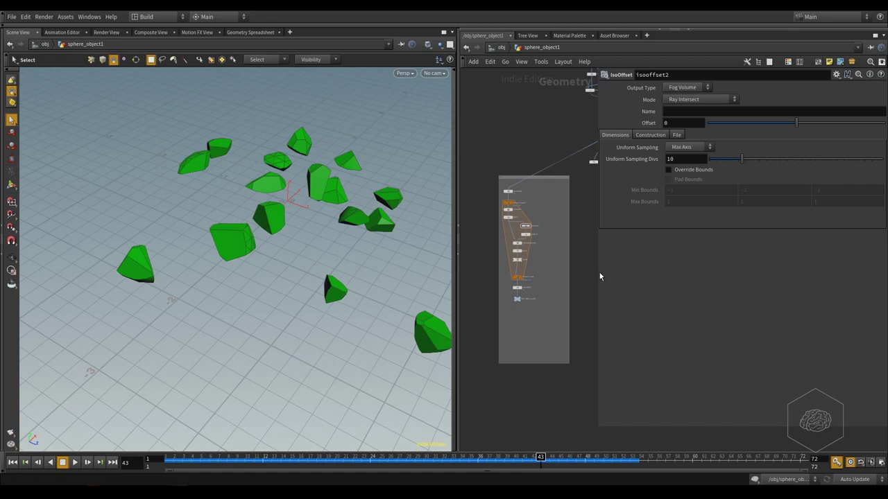
- Widen the network editor and scrub the simulation from frame 1 to frame 34
mouse_move(598, 276)
mouse_down()
mouse_move(782, 284)
mouse_move(739, 285)
mouse_up()
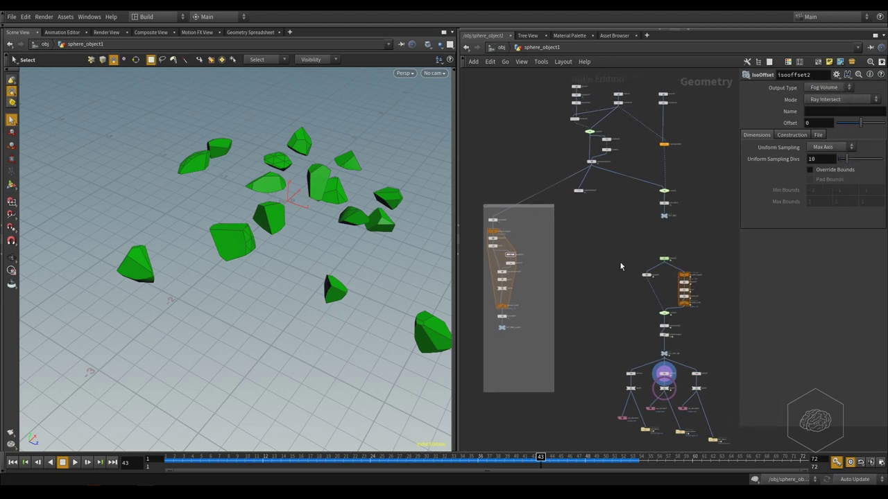
click(169, 459)
drag(169, 461, 455, 461)
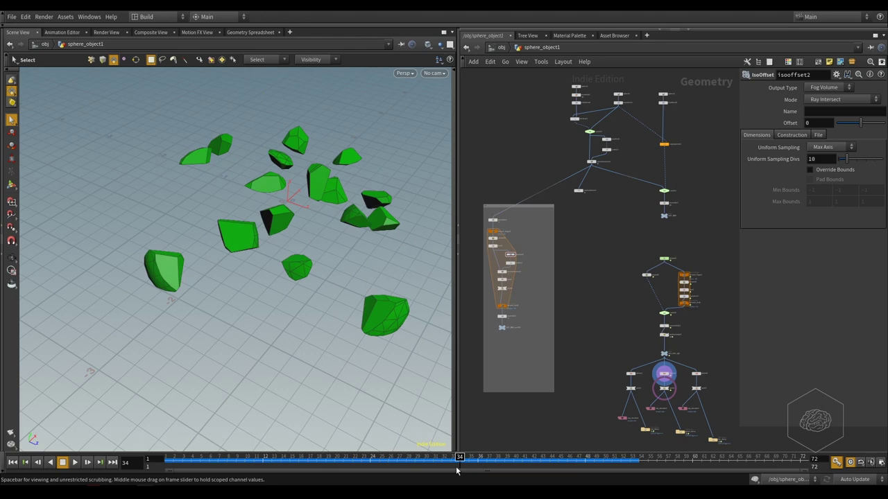
- Pan to explodedview1 and display it to show the fractured sphere's exploded pieces
scroll(485, 200, up, 3)
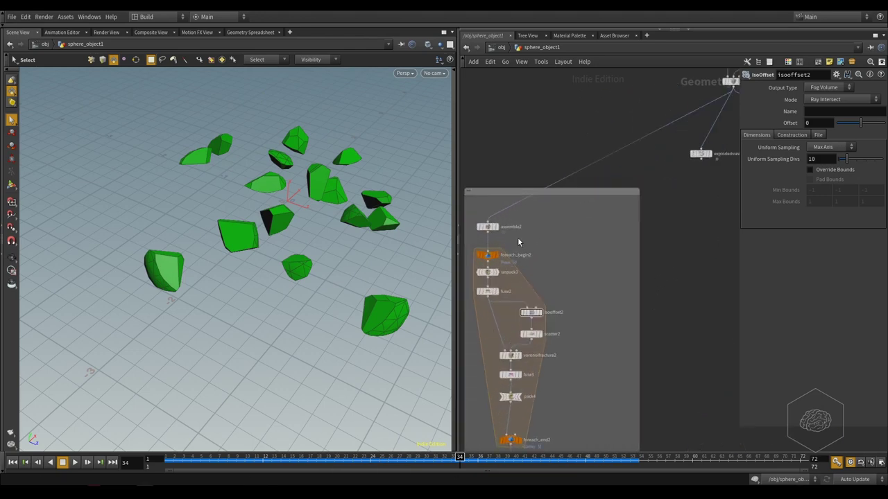
middle_drag(639, 164, 580, 221)
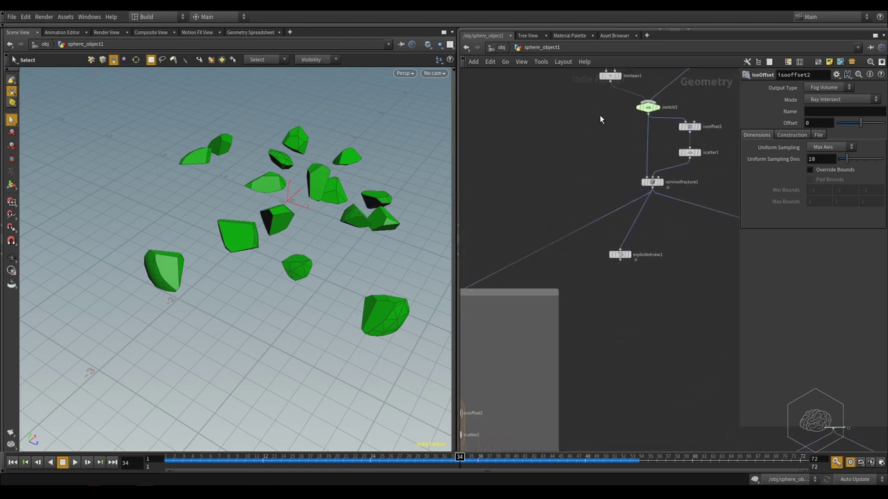
scroll(596, 281, up, 3)
scroll(583, 263, down, 4)
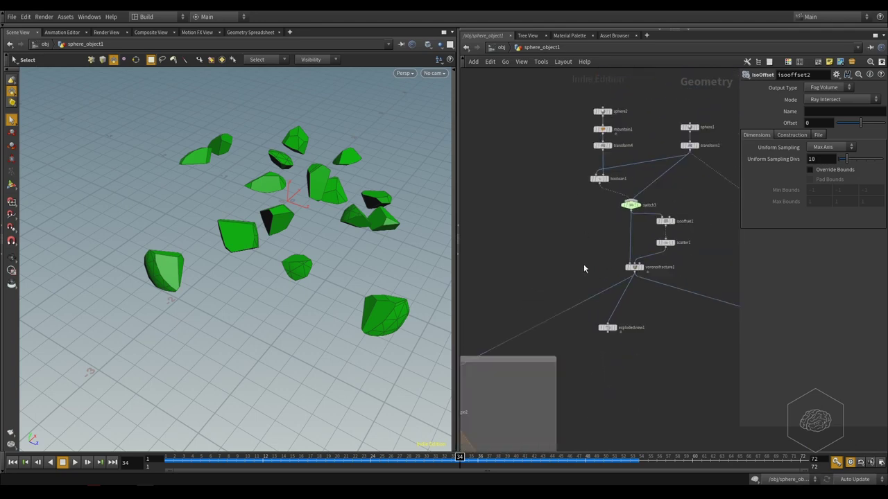
middle_drag(587, 280, 639, 220)
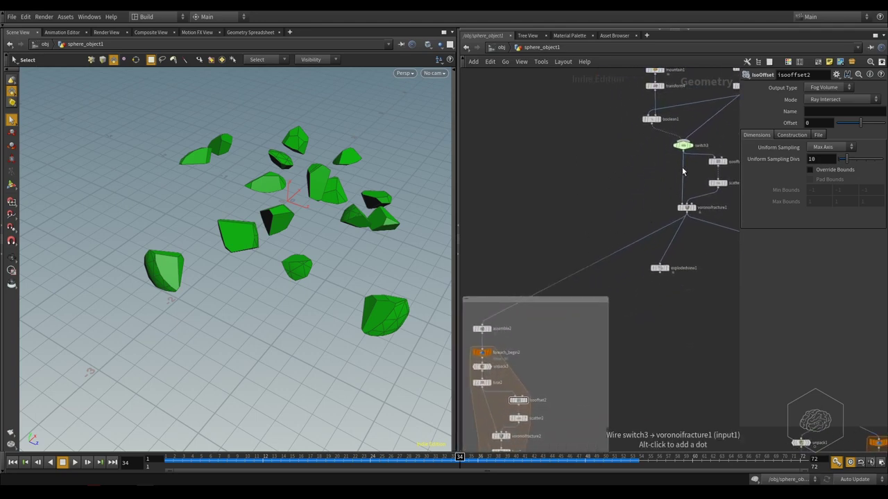
click(668, 268)
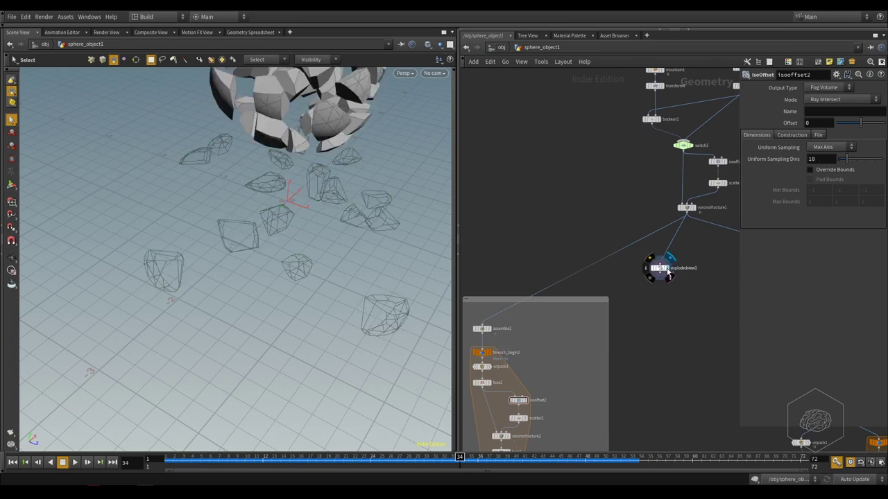
click(657, 268)
- Orbit the viewport to inspect the exploded sphere above the simulated fragments
click(336, 127)
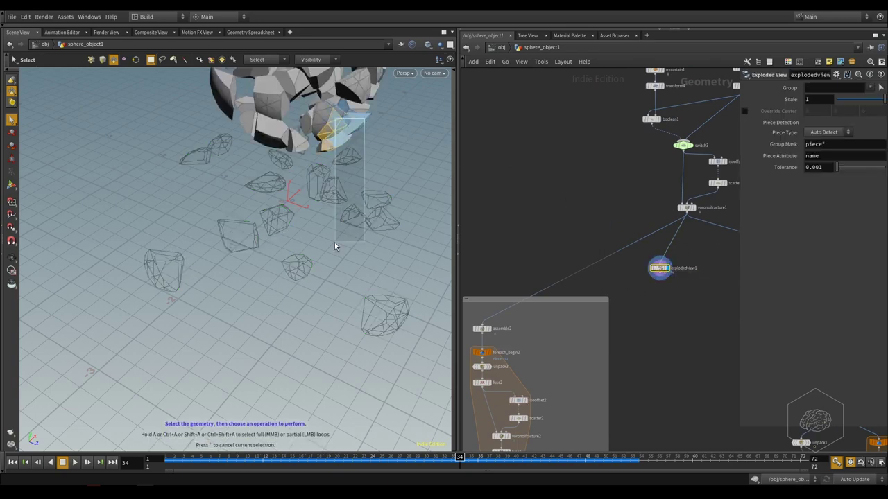
key(Escape)
mouse_move(332, 244)
mouse_down()
mouse_move(353, 305)
mouse_move(312, 298)
mouse_up()
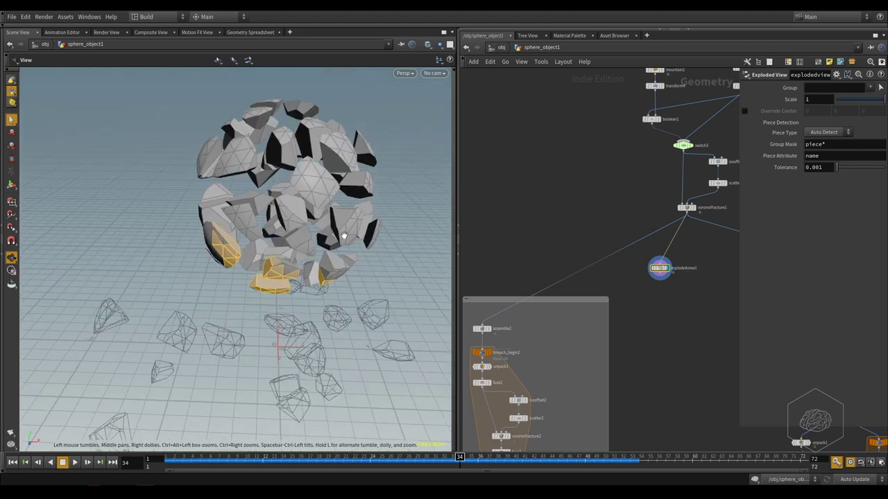
key(s)
scroll(621, 225, up, 3)
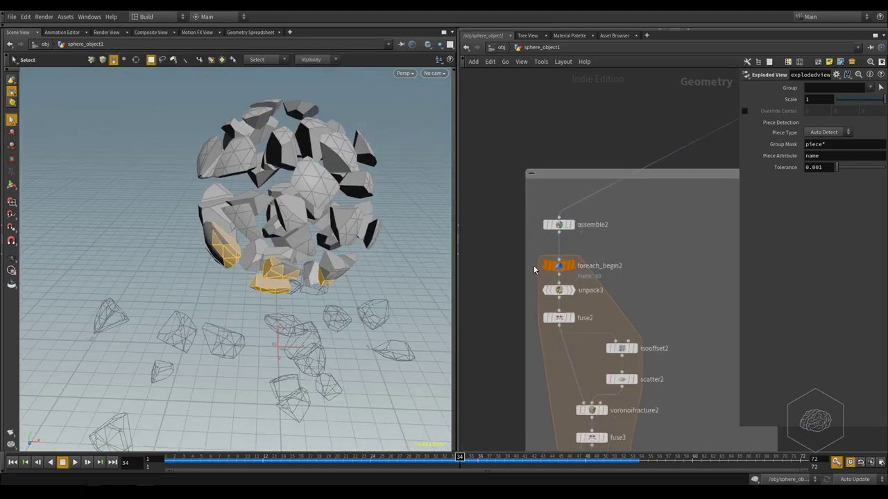
- Step the display flag through assemble2, foreach_begin2, unpack3 and fuse2 to isolate one piece
click(572, 219)
click(577, 216)
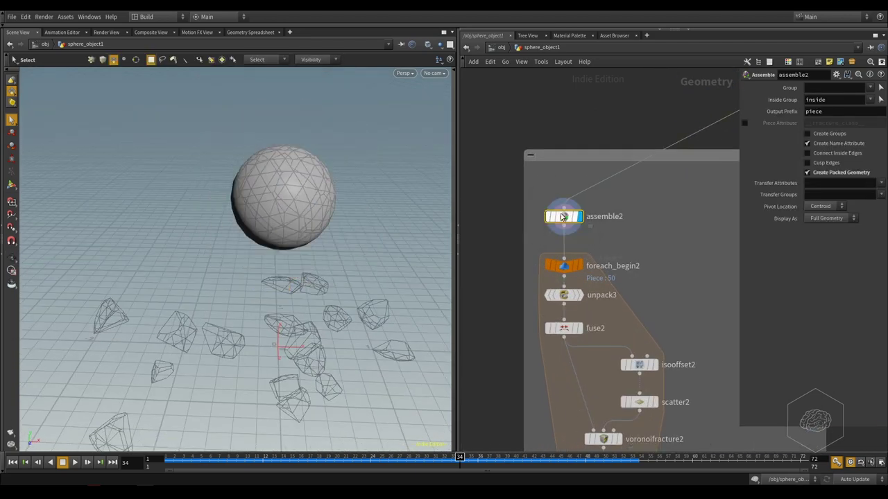
click(580, 265)
click(564, 255)
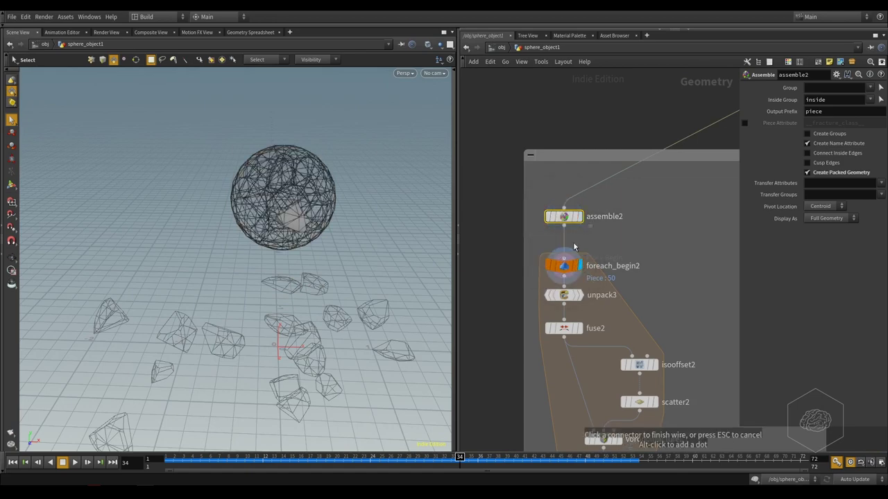
key(Escape)
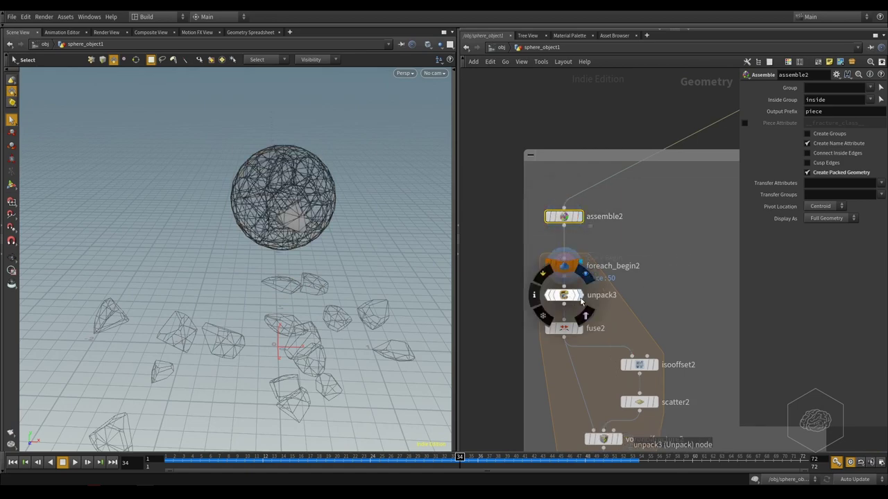
click(569, 295)
middle_drag(569, 296, 549, 187)
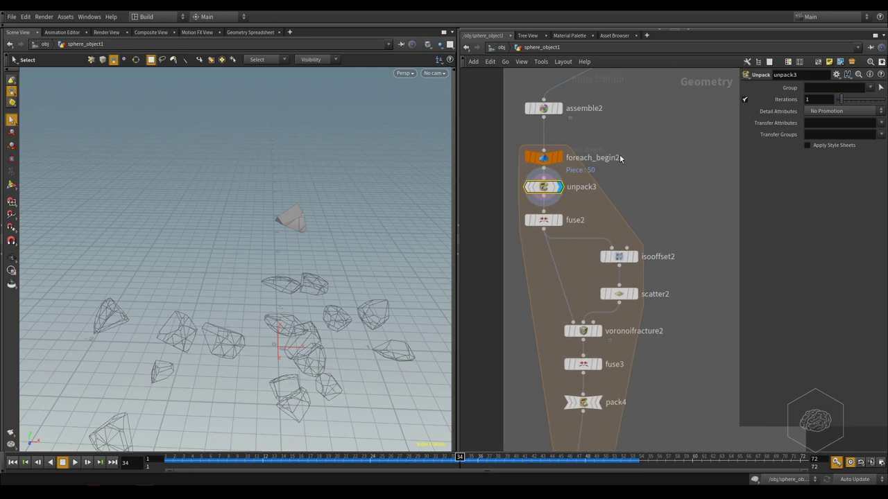
click(545, 108)
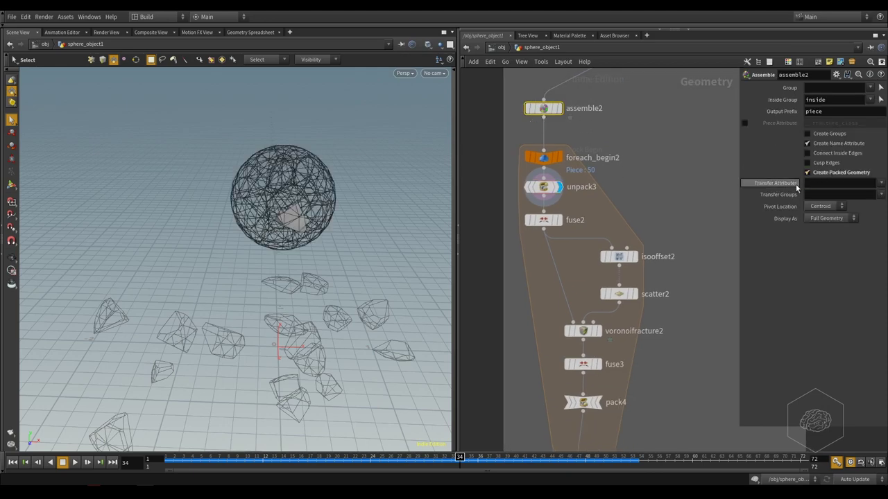
click(555, 221)
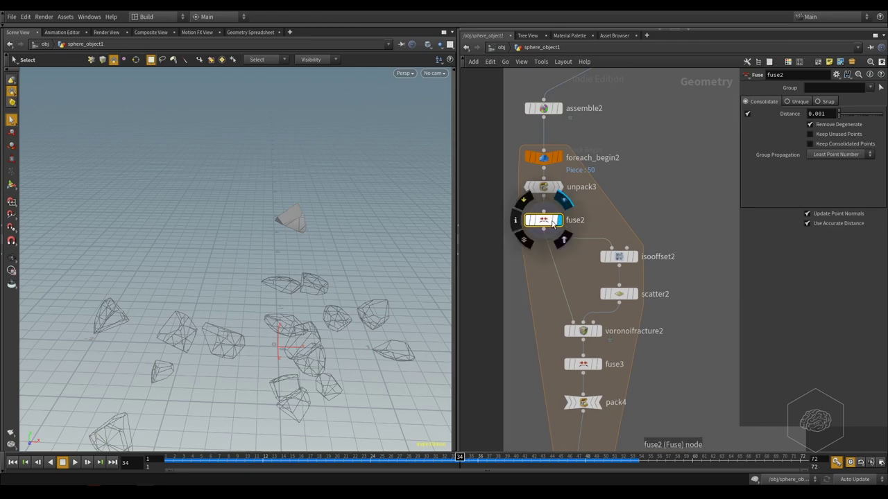
- Orbit and dolly in on the single rock piece, then display isooffset2's fog volume
key(Escape)
mouse_move(382, 220)
mouse_down()
mouse_move(293, 194)
mouse_move(209, 199)
mouse_up()
right_drag(208, 200, 275, 215)
key(s)
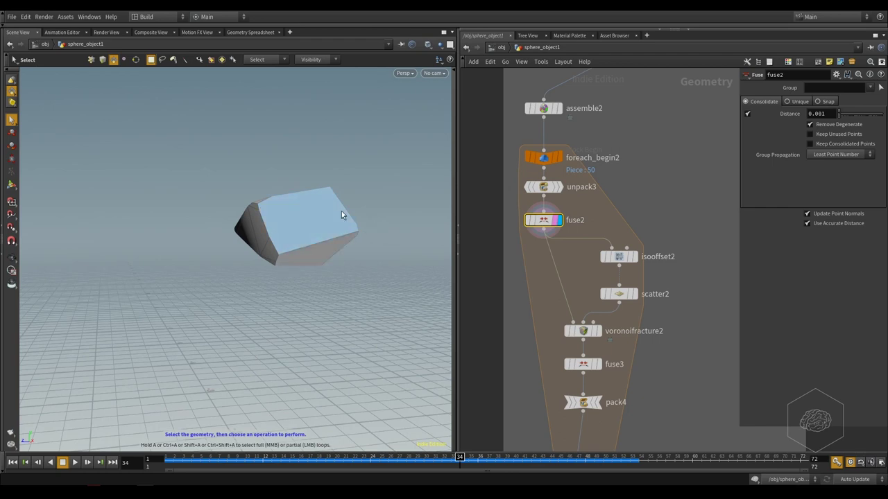
click(633, 257)
- Set isooffset2's Uniform Sampling Divs to 50 and orbit around the volume box
click(624, 258)
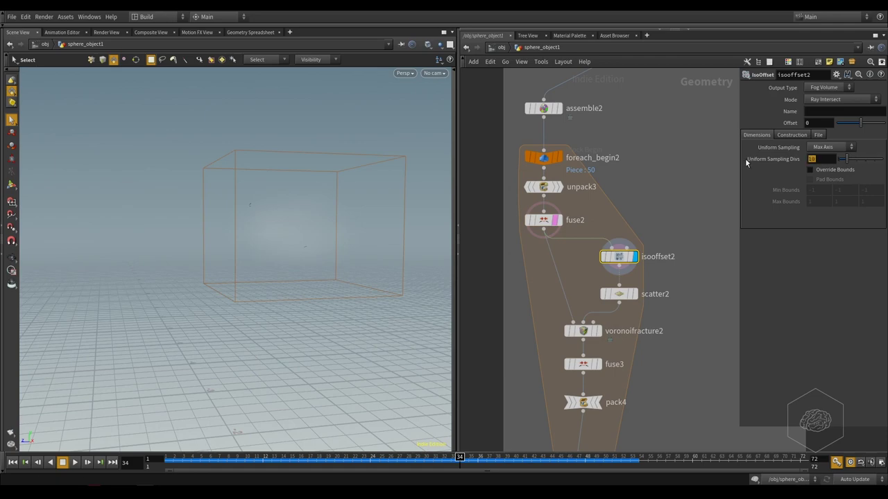
mouse_move(833, 170)
text(50)
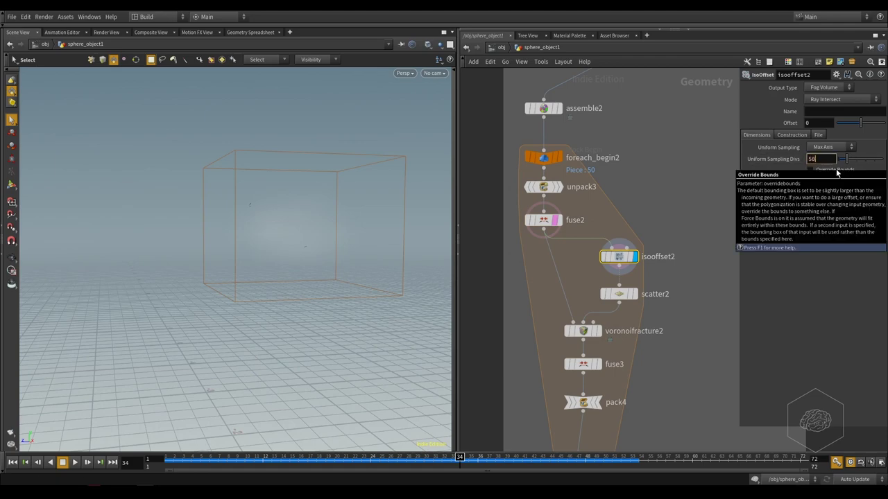
key(Return)
key(Escape)
mouse_move(259, 146)
mouse_down()
mouse_move(240, 217)
mouse_move(252, 174)
mouse_move(293, 163)
mouse_move(376, 222)
mouse_move(272, 188)
mouse_move(259, 206)
mouse_up()
key(s)
- Hide fuse2's template, then display scatter2's points and voronoifracture2's smaller Voronoi chunks
click(554, 220)
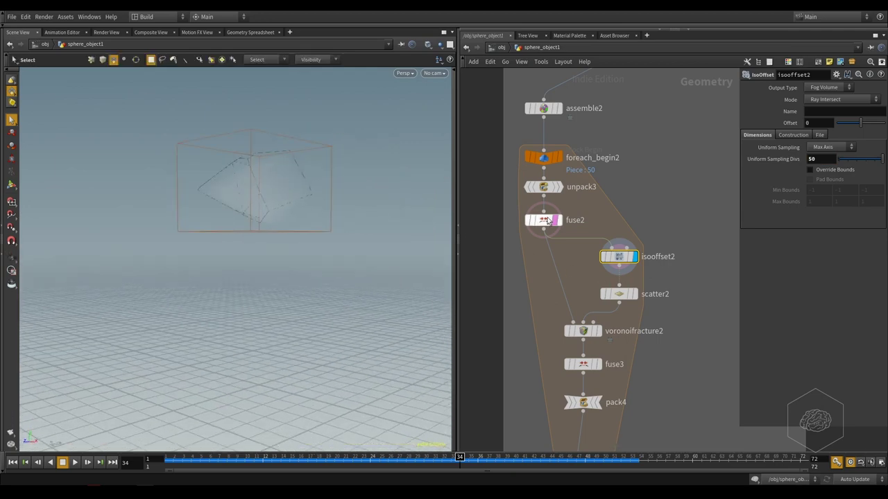
click(632, 294)
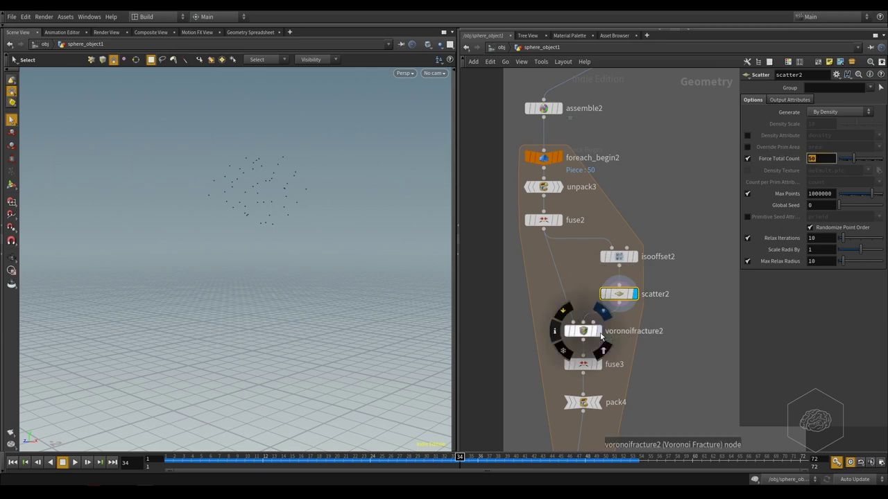
click(598, 331)
click(583, 331)
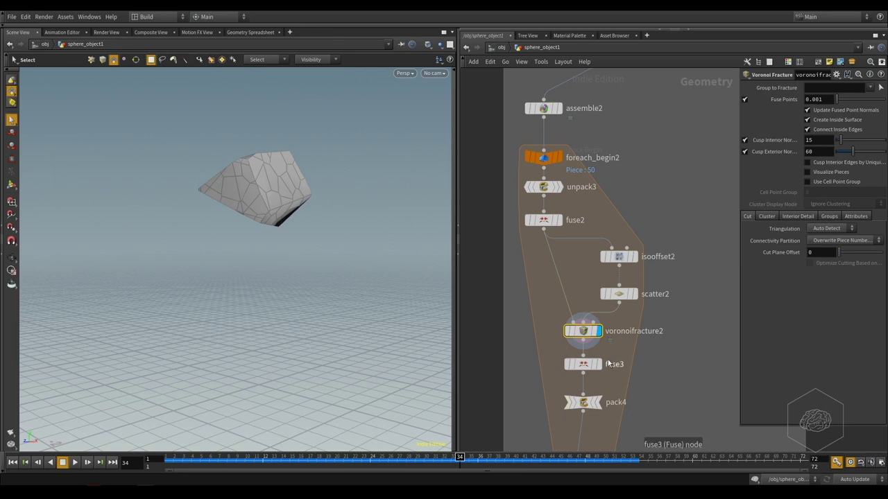
scroll(604, 376, up, 2)
scroll(624, 368, down, 2)
middle_drag(682, 383, 597, 337)
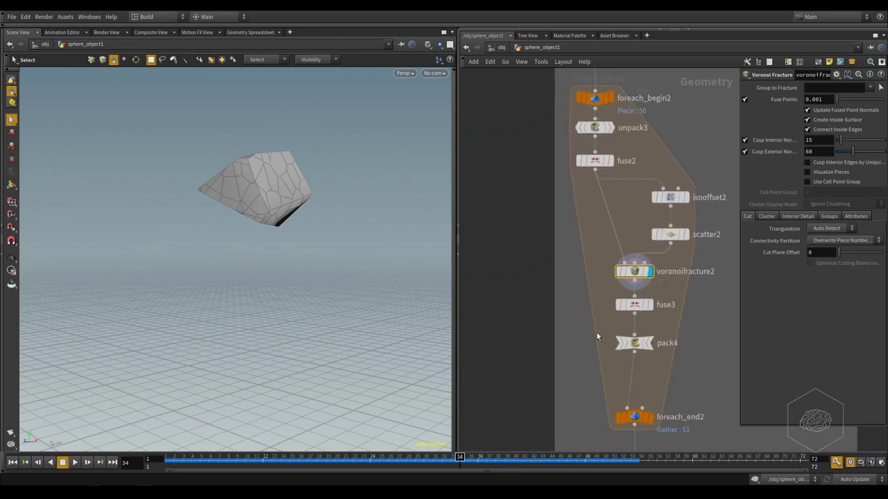
key(Tab)
- Add an Exploded View node (explodedview2) after voronoifracture2 and display its spread chunks
text(expl)
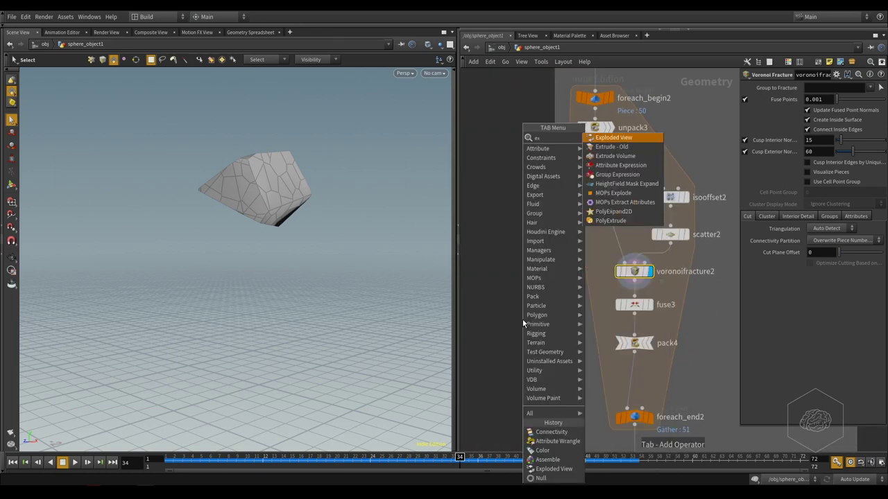
key(Return)
click(522, 319)
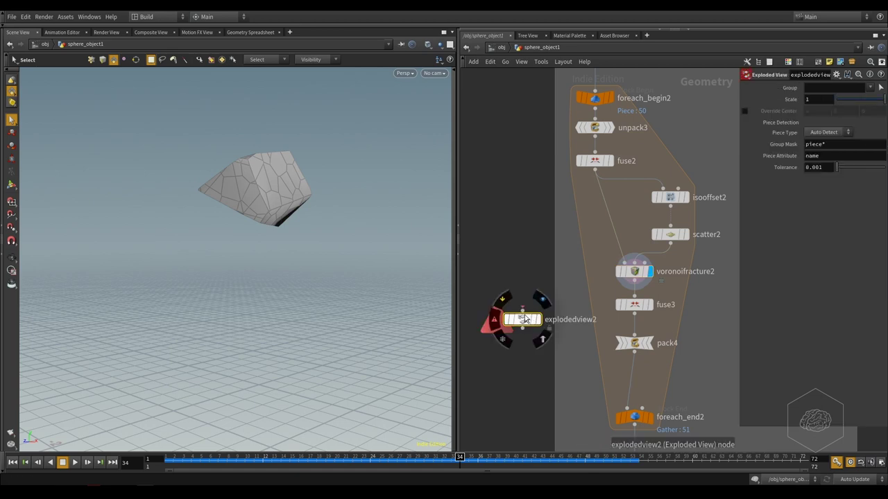
click(540, 319)
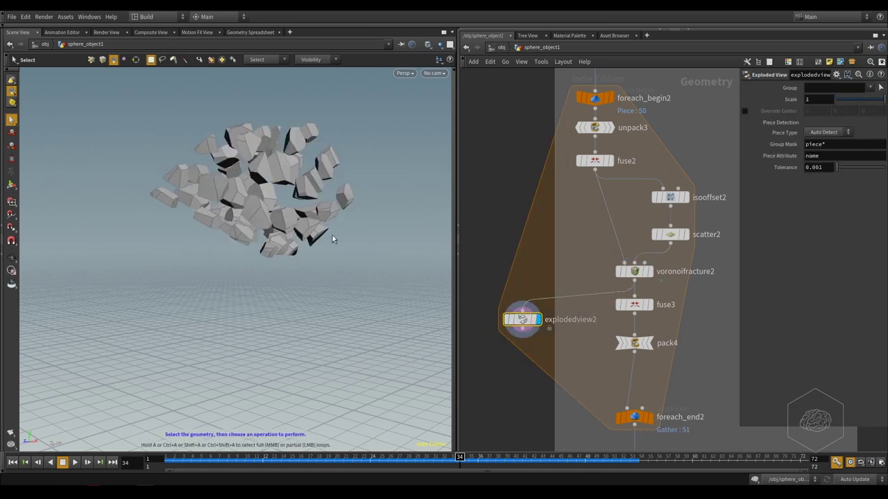
- Frame the whole network and delete the explodedview2 node
key(h)
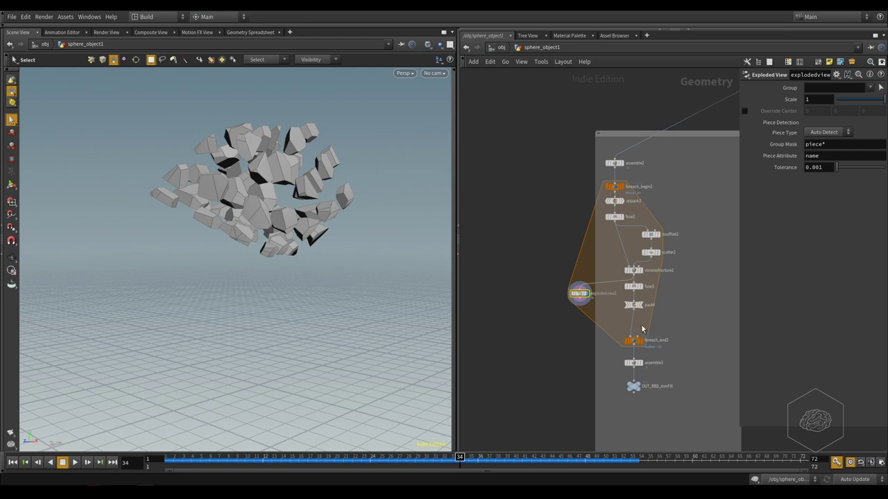
scroll(641, 328, up, 3)
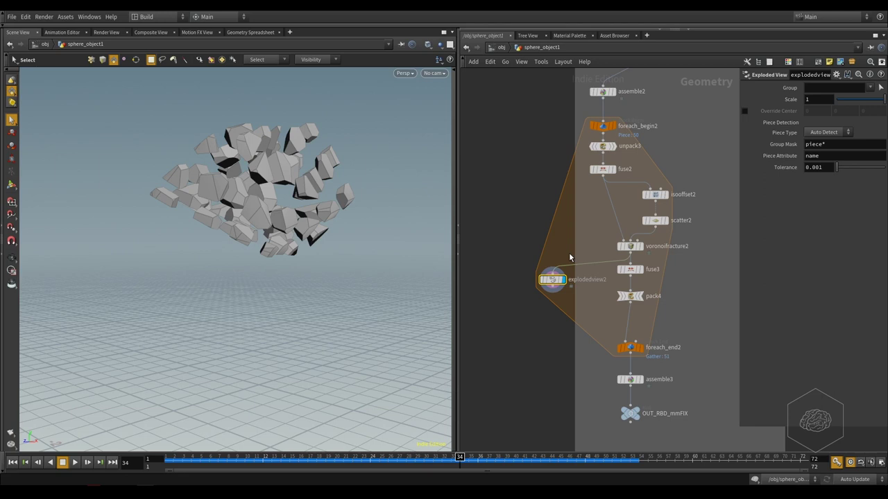
key(Delete)
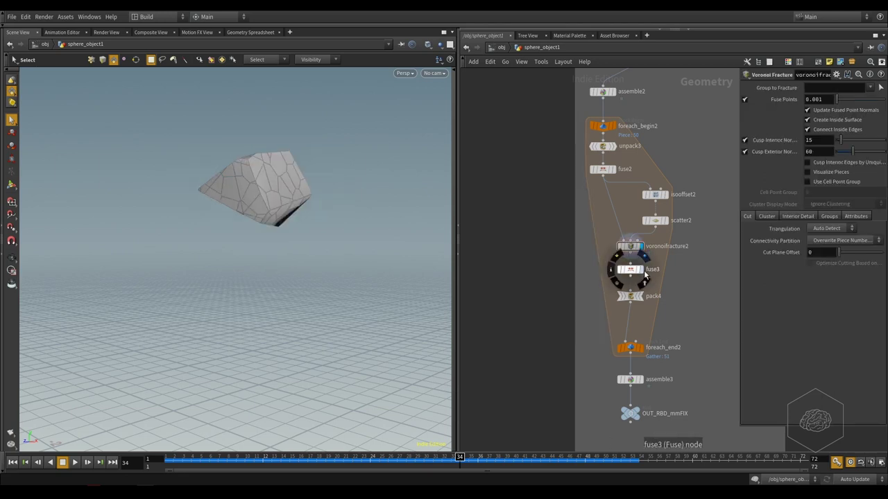
- Display the fuse3 result, then pack4's, and interrupt the slow foreach_end2 cook
click(645, 268)
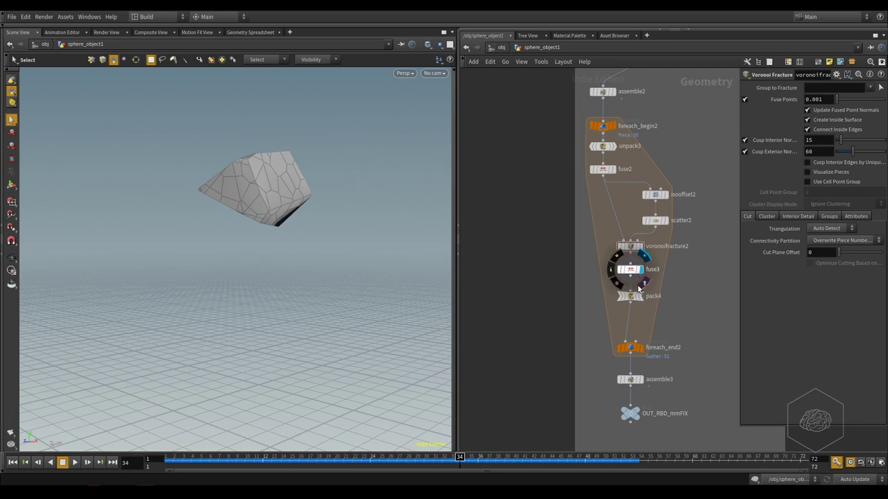
scroll(634, 310, up, 3)
drag(171, 128, 391, 269)
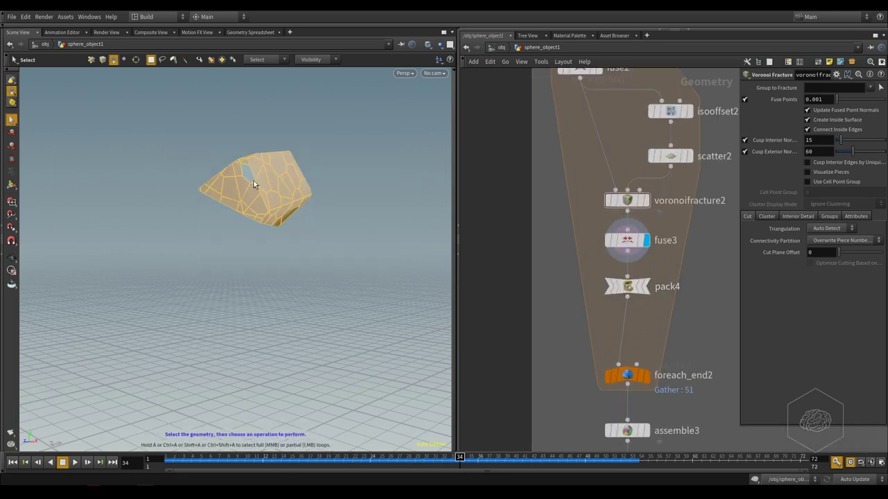
click(652, 262)
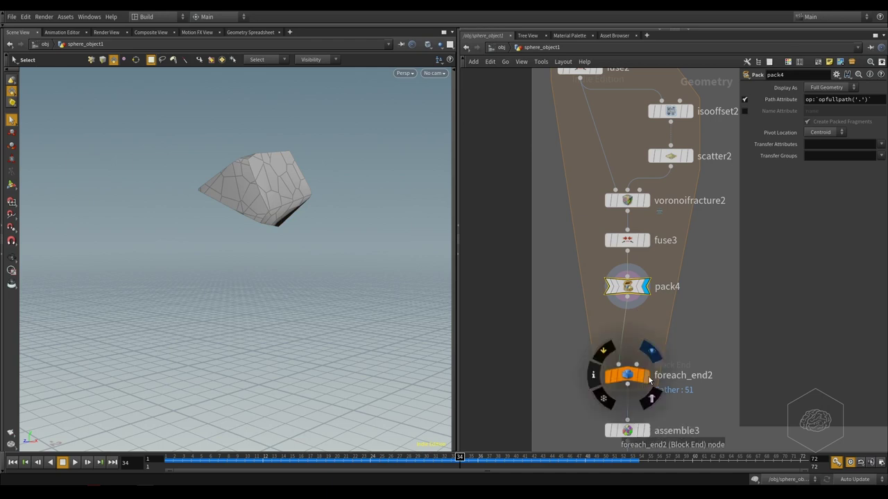
mouse_move(627, 376)
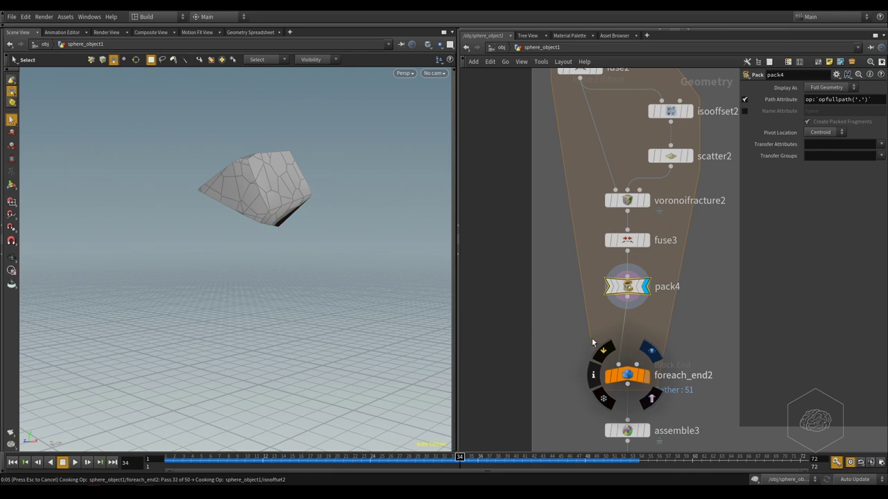
key(Escape)
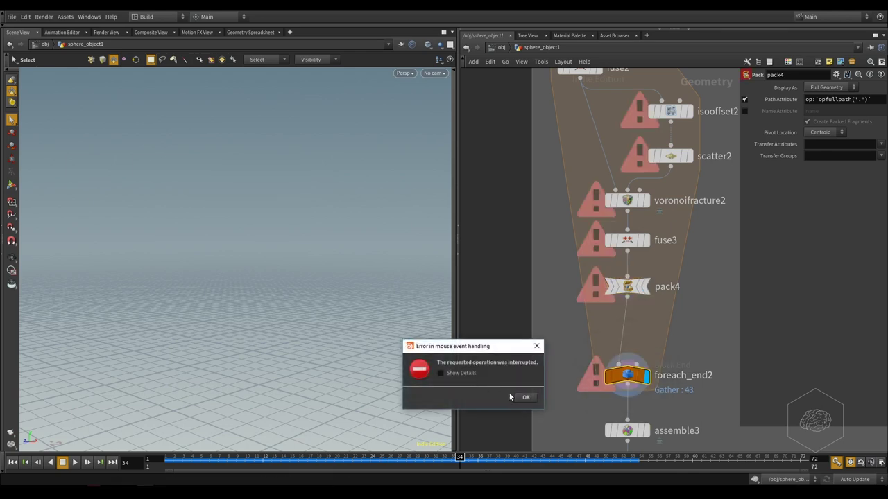
- Dismiss the interruption error, rewind to frame 1, and frame the network so OUT_RBD_mmFIX cooks
click(525, 400)
drag(185, 459, 171, 459)
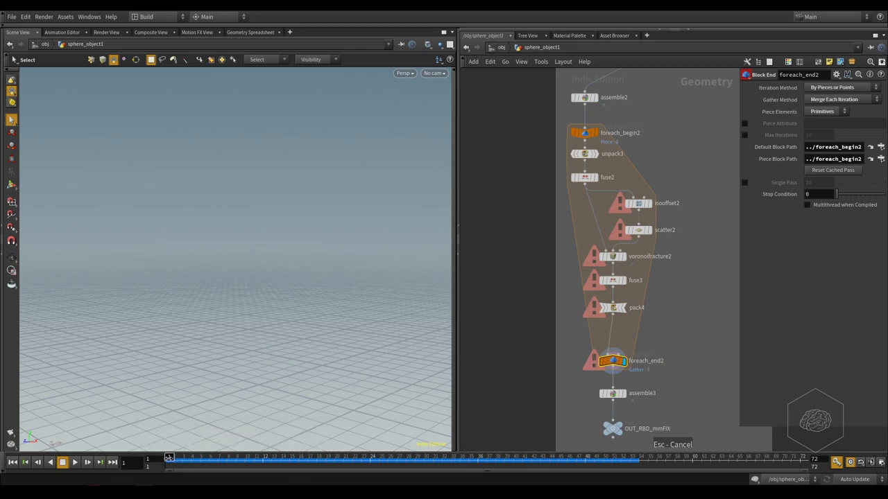
key(h)
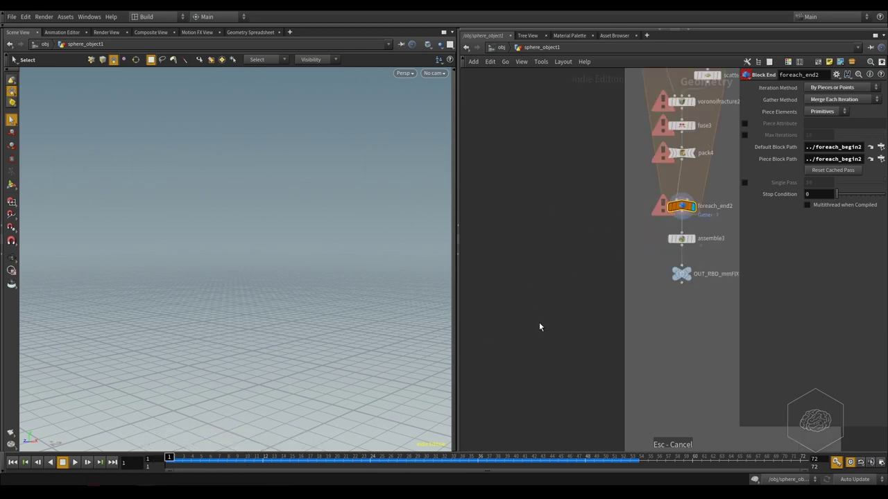
scroll(672, 253, up, 5)
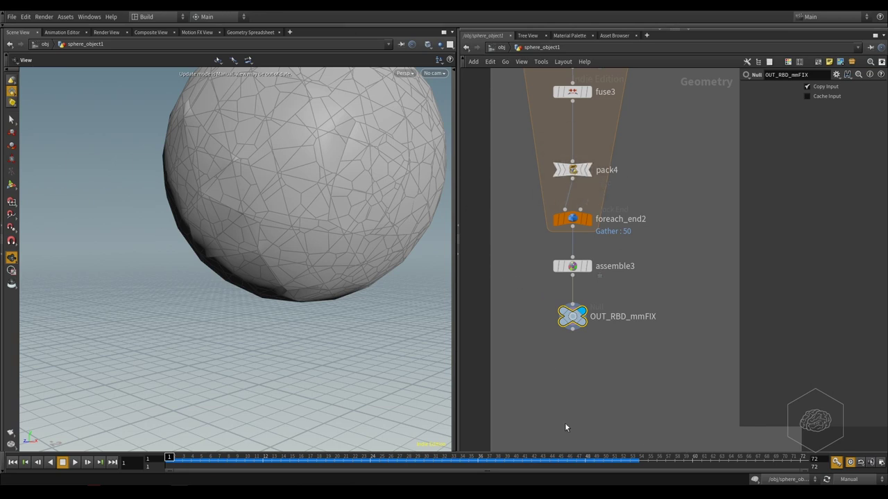
key(Tab)
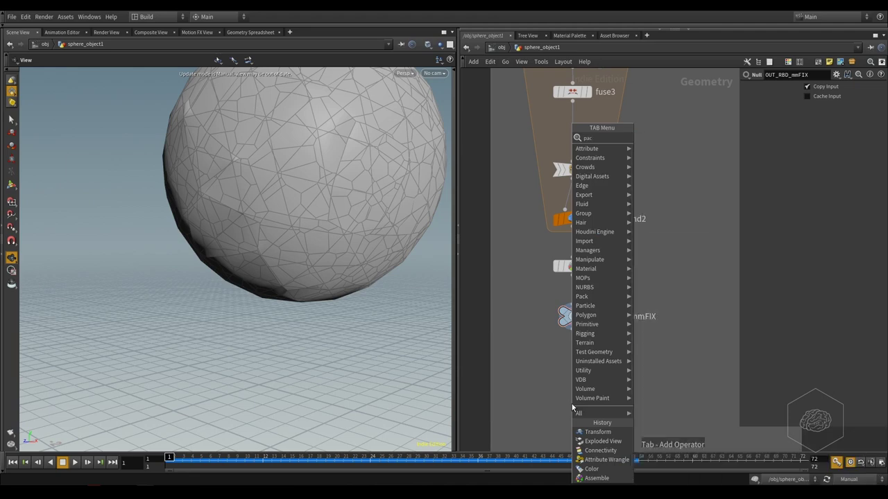
key(Escape)
click(572, 403)
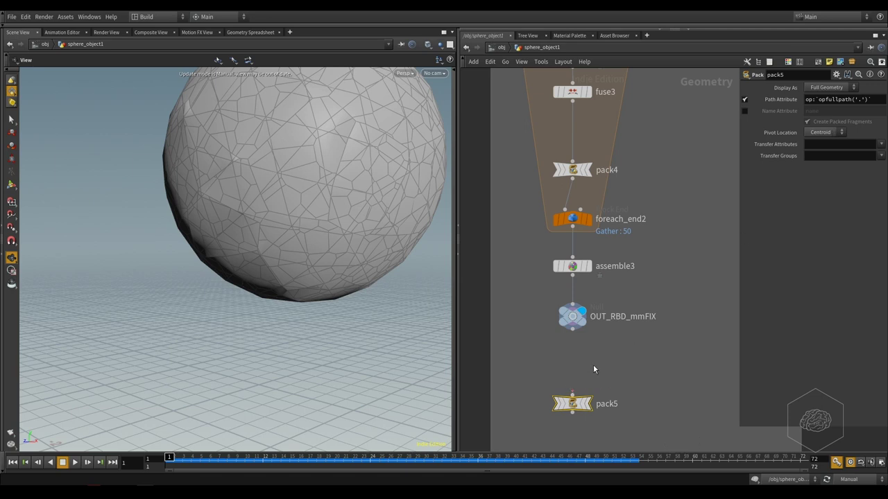
middle_drag(593, 365, 637, 337)
key(Delete)
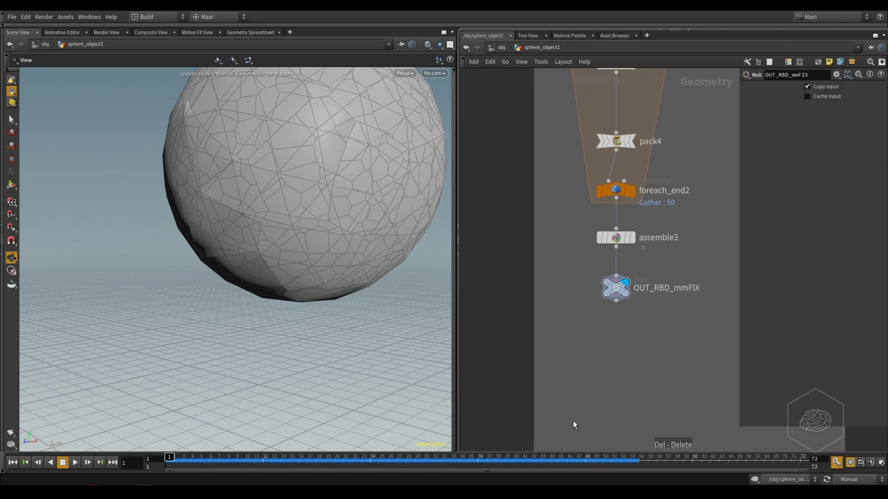
key(Tab)
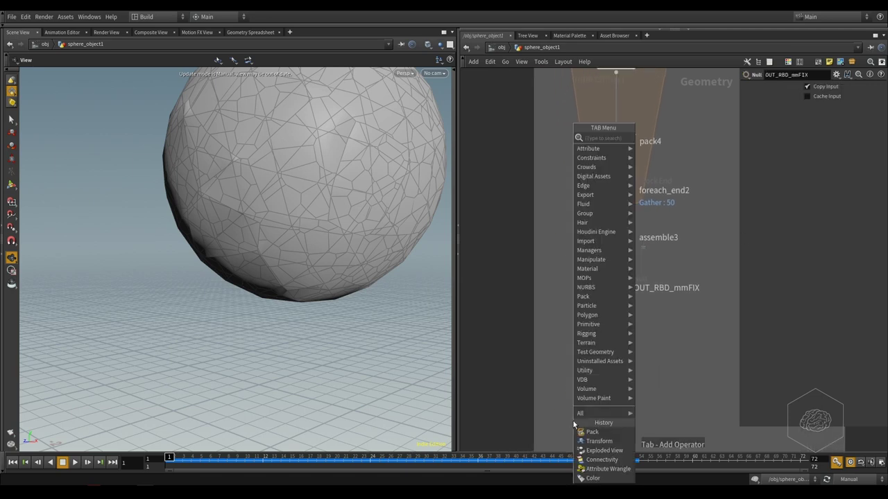
text(transform)
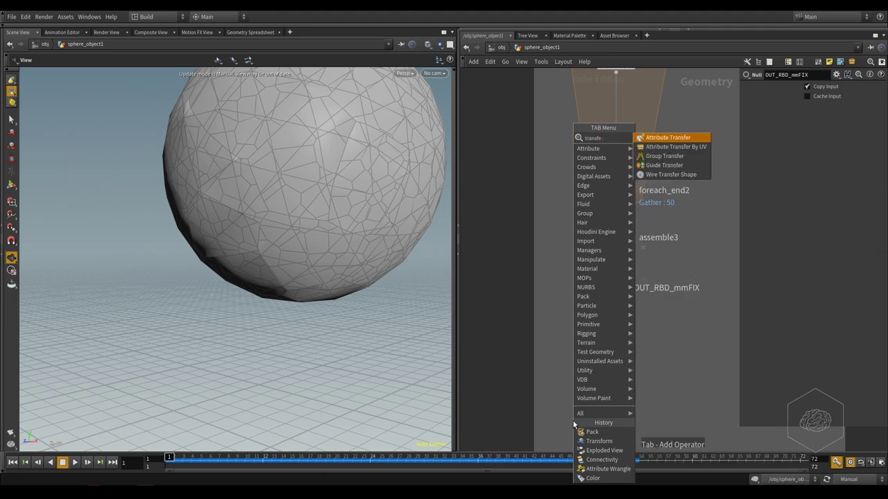
key(Return)
key(Tab)
text(transform)
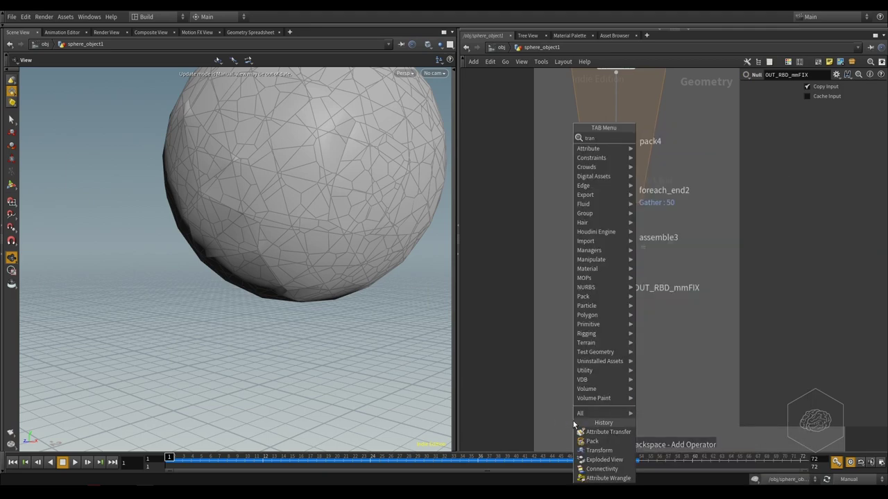
key(Return)
click(573, 421)
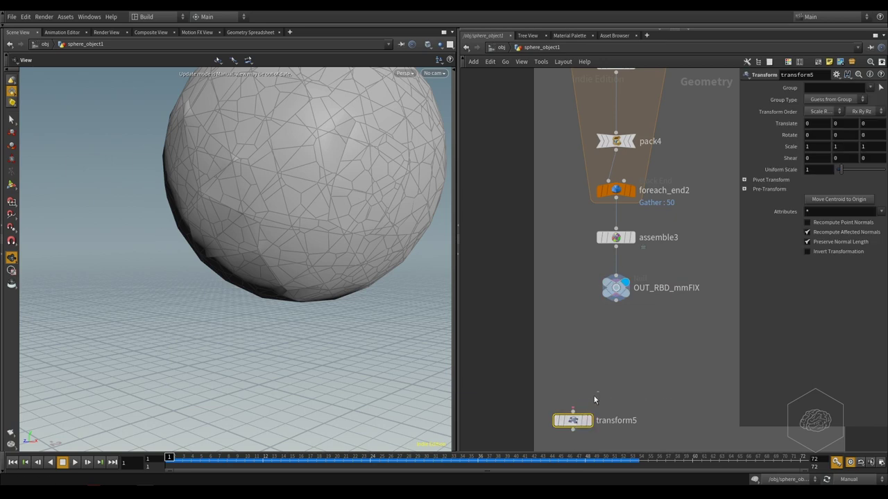
click(765, 182)
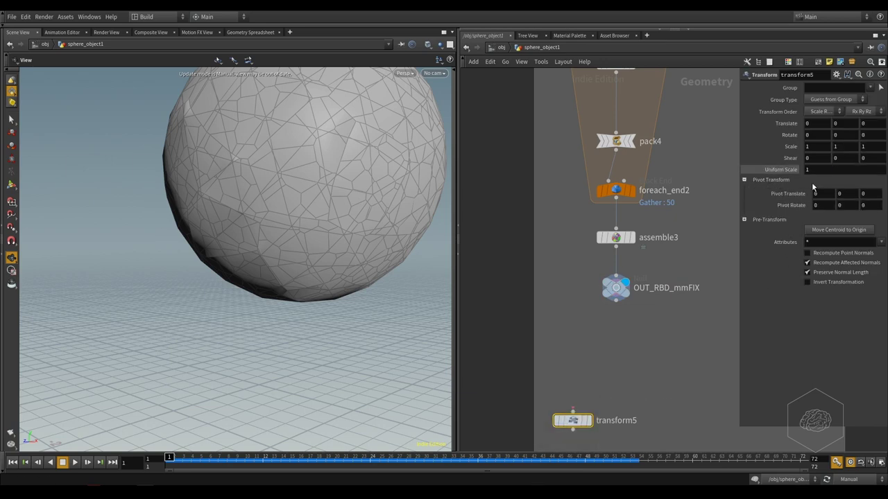
click(832, 193)
text($)
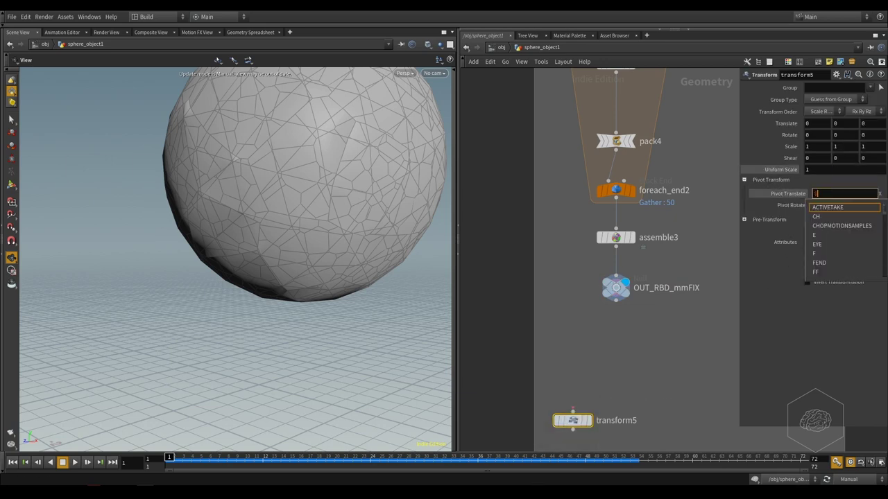
text(CE)
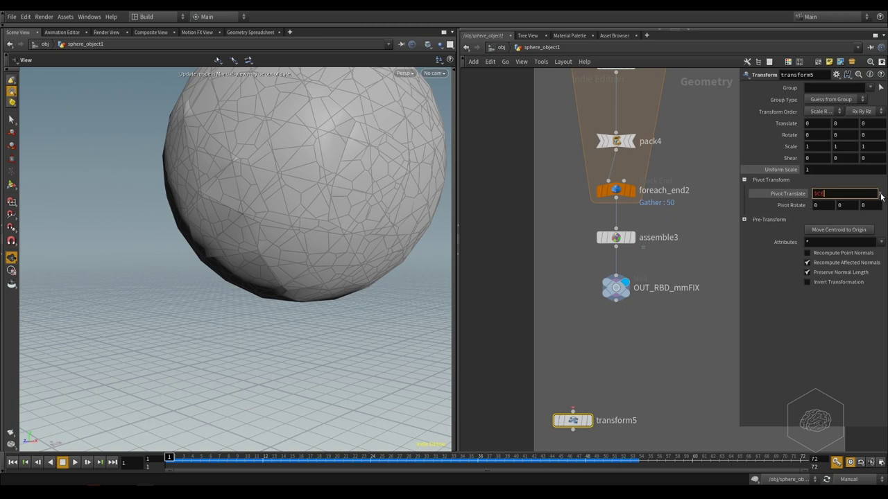
key(Return)
click(833, 193)
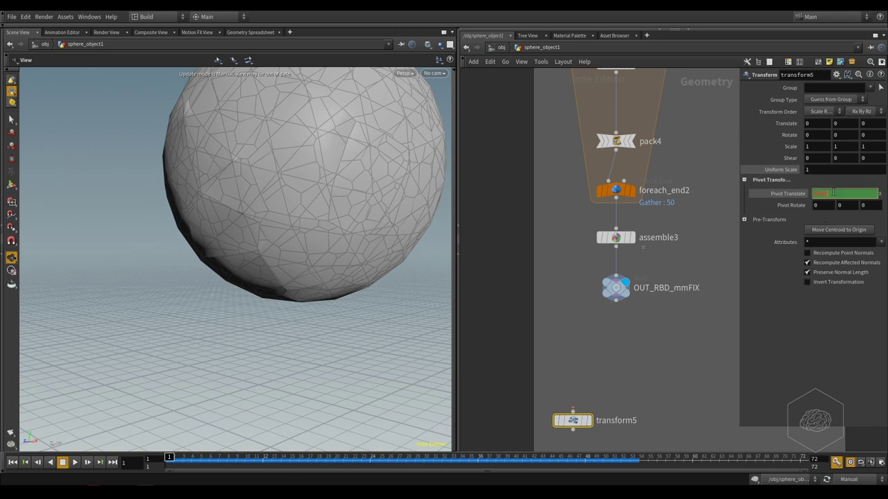
key(BackSpace)
text($CE)
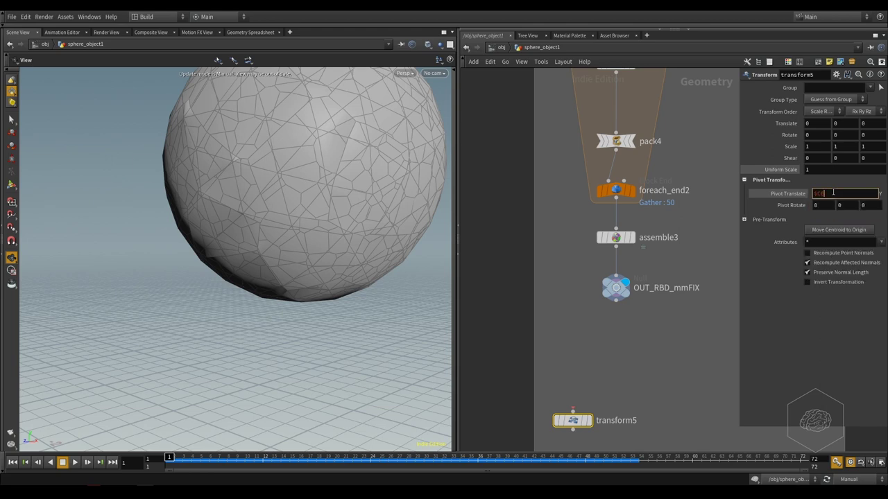
key(Tab)
text($CEZ)
key(Return)
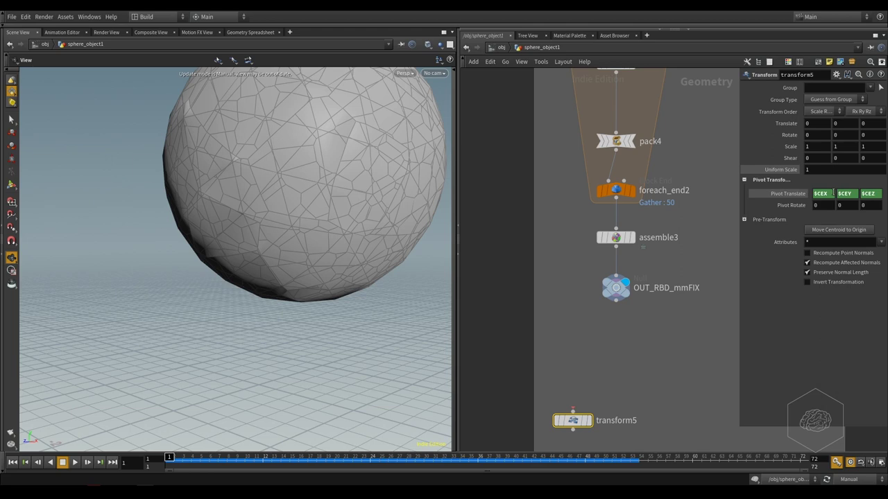
drag(638, 366, 572, 430)
key(Delete)
- Zoom the network onto the fracture chain and select OUT_RBD_mmFIX
scroll(551, 428, down, 2)
scroll(584, 316, down, 5)
scroll(561, 305, up, 2)
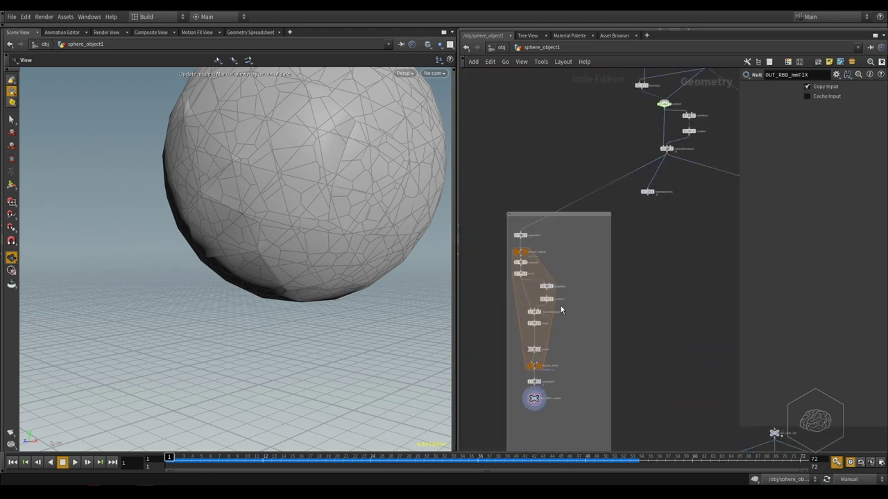
scroll(551, 301, up, 5)
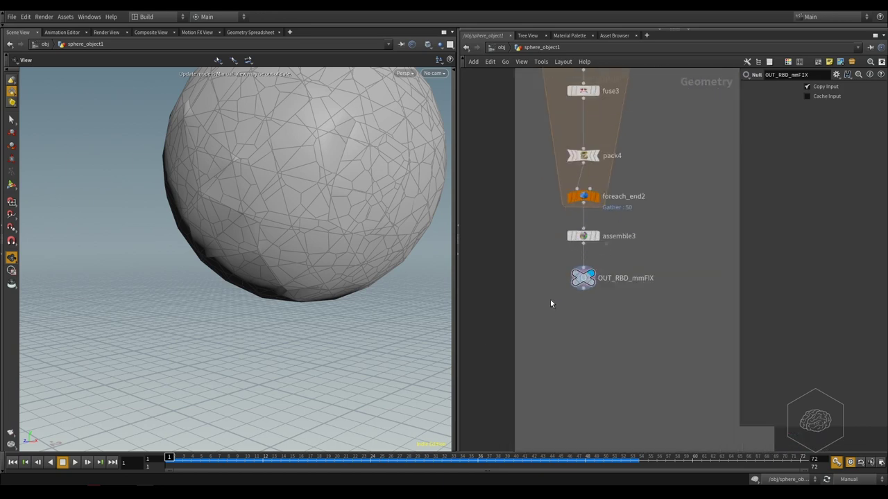
click(595, 279)
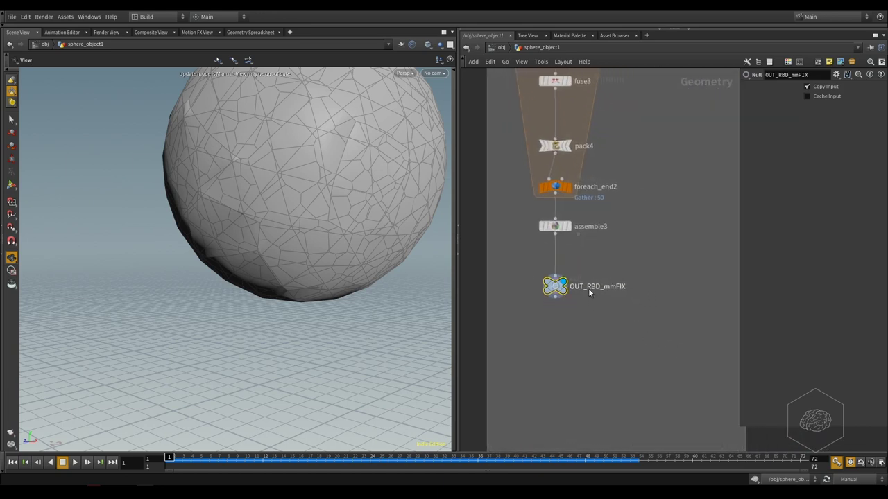
- Zoom over to dopnet1 beside the foreach block and select it to show its parameters
scroll(589, 292, up, 2)
scroll(497, 319, down, 4)
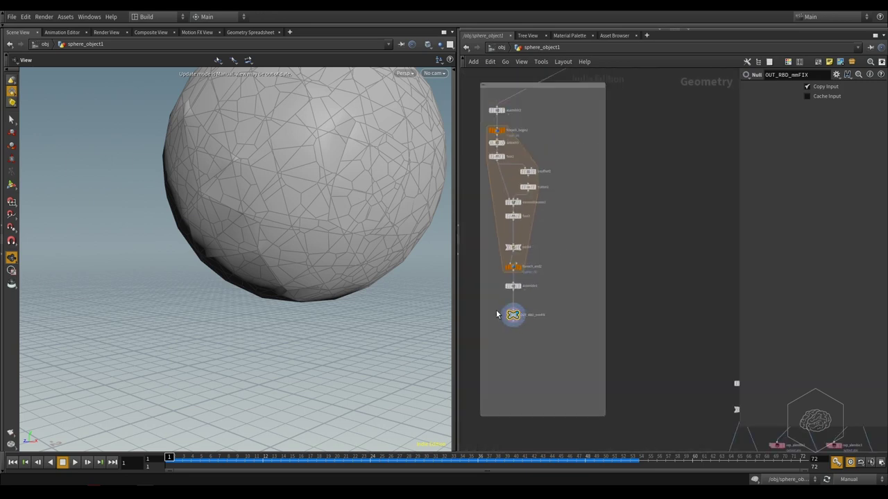
scroll(506, 326, up, 2)
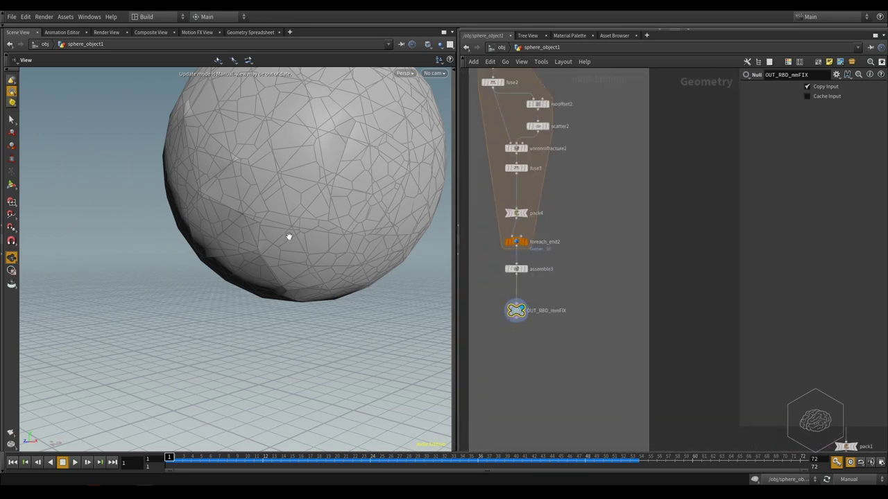
scroll(659, 292, down, 3)
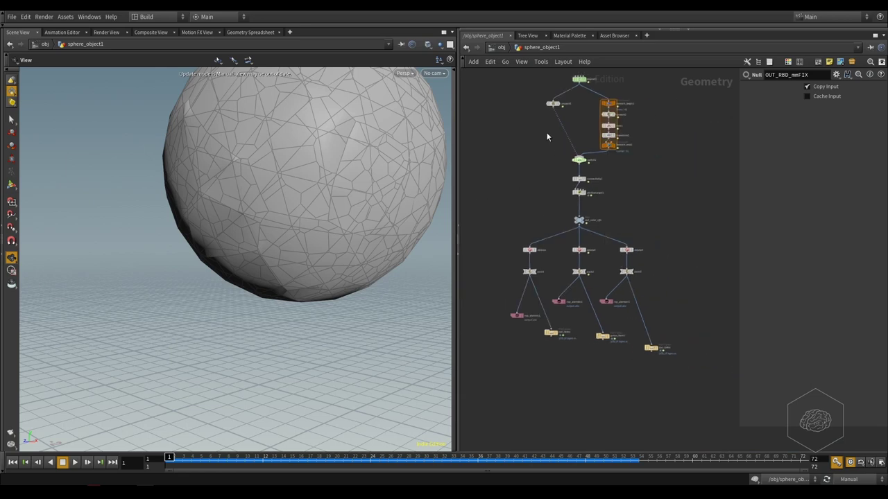
scroll(532, 249, up, 2)
scroll(621, 208, up, 3)
scroll(621, 208, up, 3)
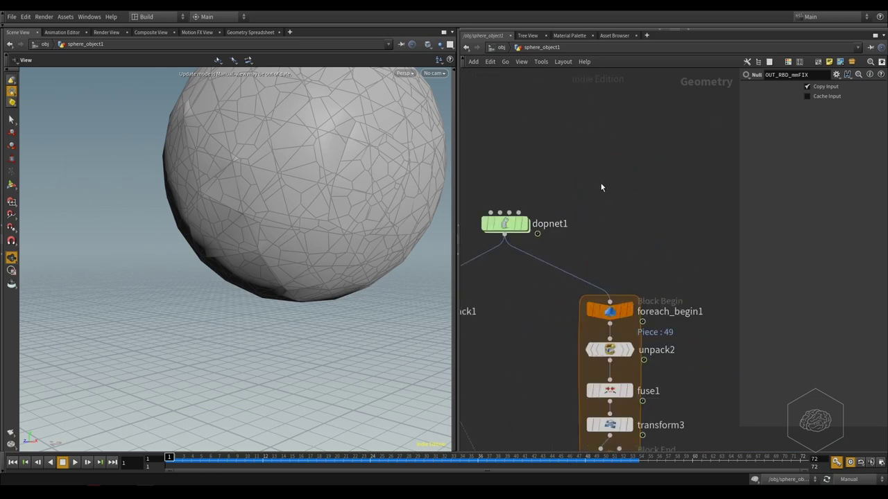
click(505, 223)
- Check rbdpackedobject2 inside dopnet1, then change dopnet1's Object Merge object to rbdpackedobject2
key(i)
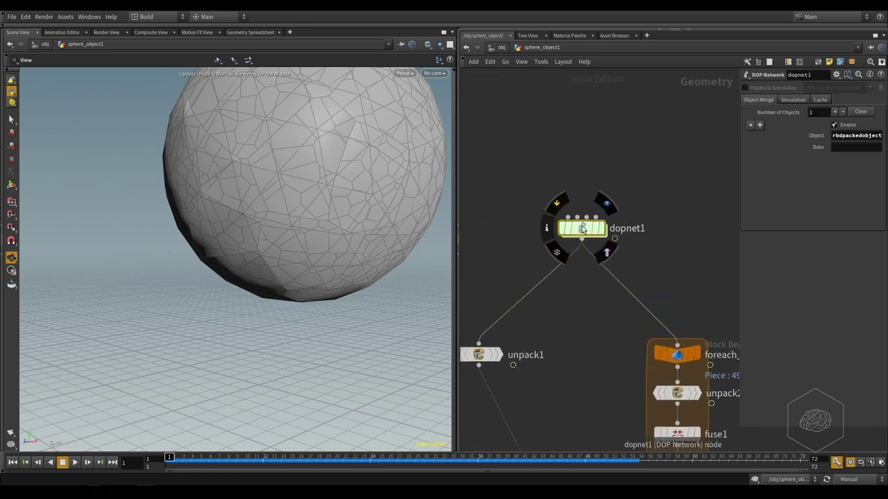
middle_drag(626, 146, 612, 226)
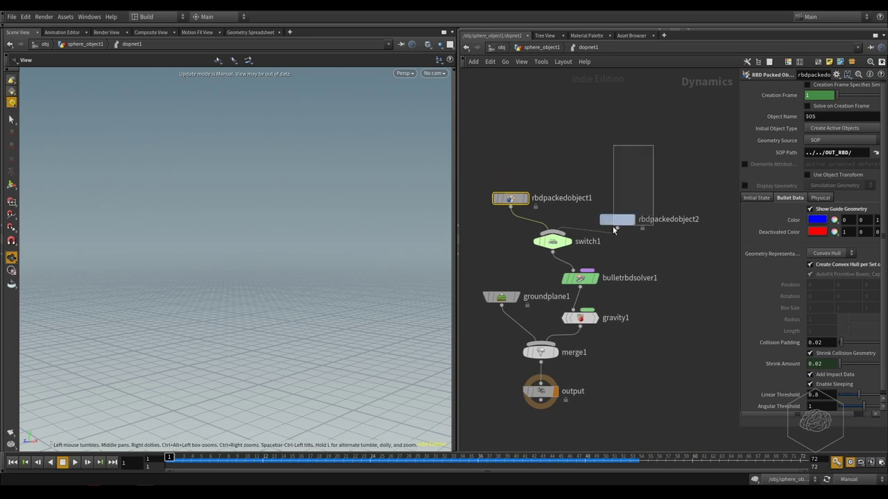
click(614, 222)
click(549, 49)
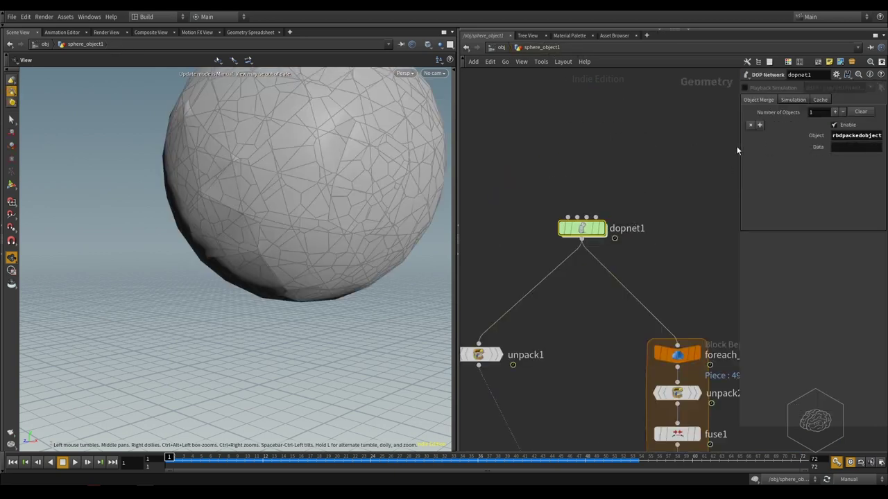
drag(740, 151, 619, 151)
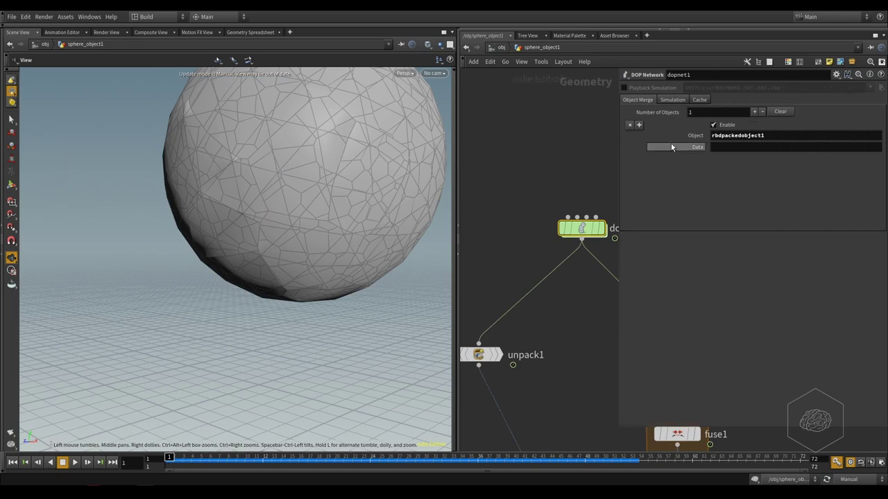
click(778, 136)
text(2)
key(Return)
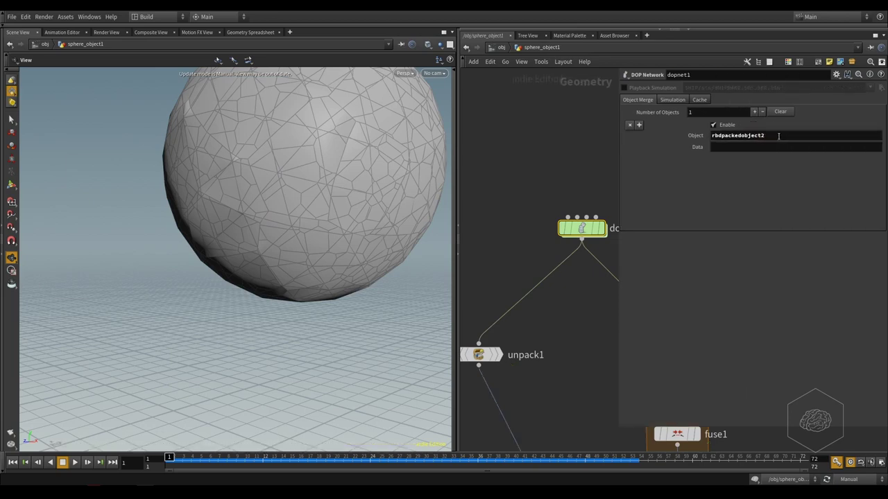
- Inside dopnet1, set switch1's Select Input to 1
double_click(583, 229)
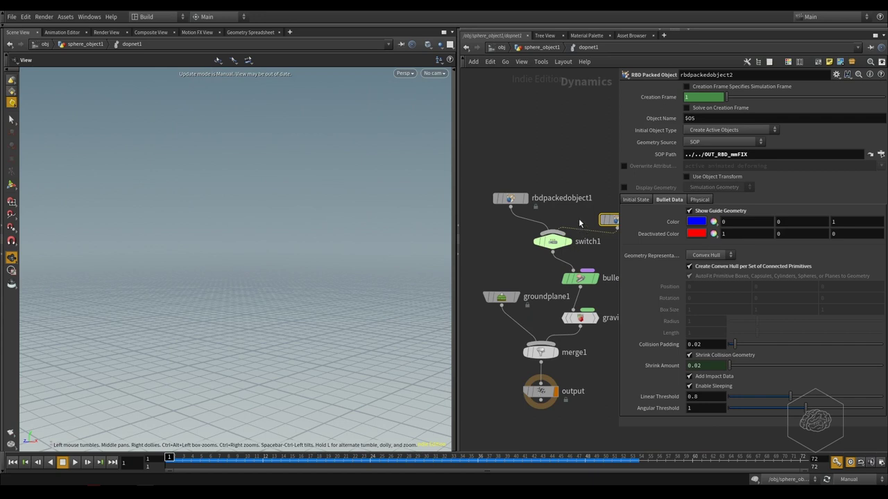
click(553, 241)
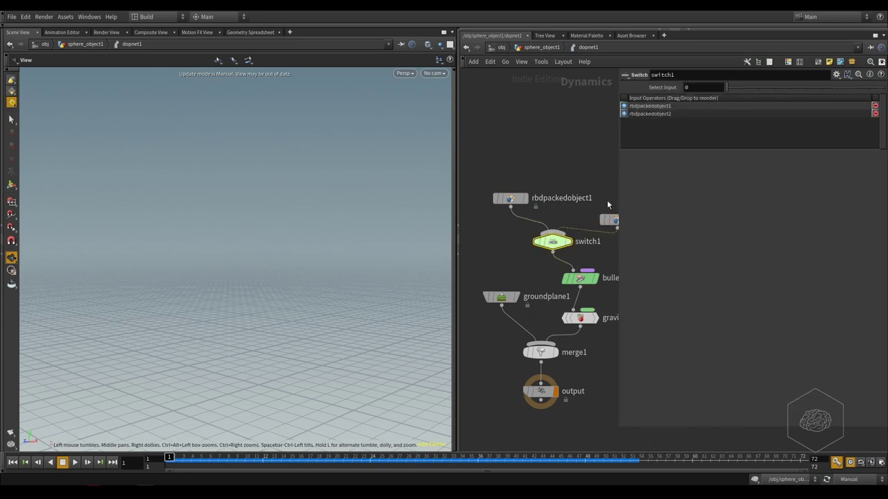
drag(738, 90, 742, 88)
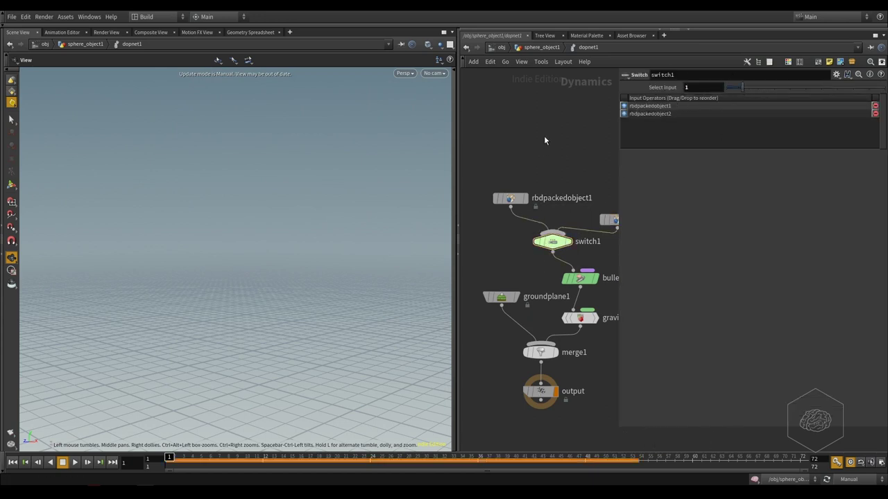
middle_drag(617, 206, 528, 218)
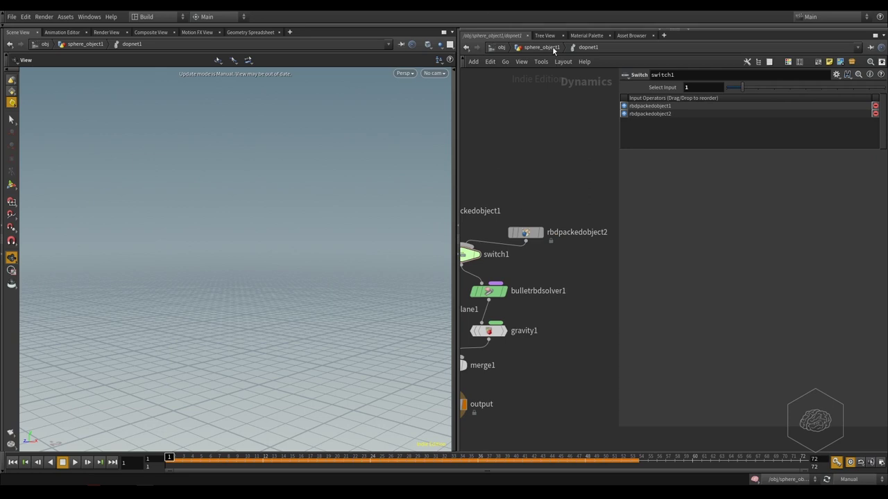
- Save the scene as split_by_color_simulation.hiplc and set the display flag on rbdpackedobject2
key(h)
click(612, 143)
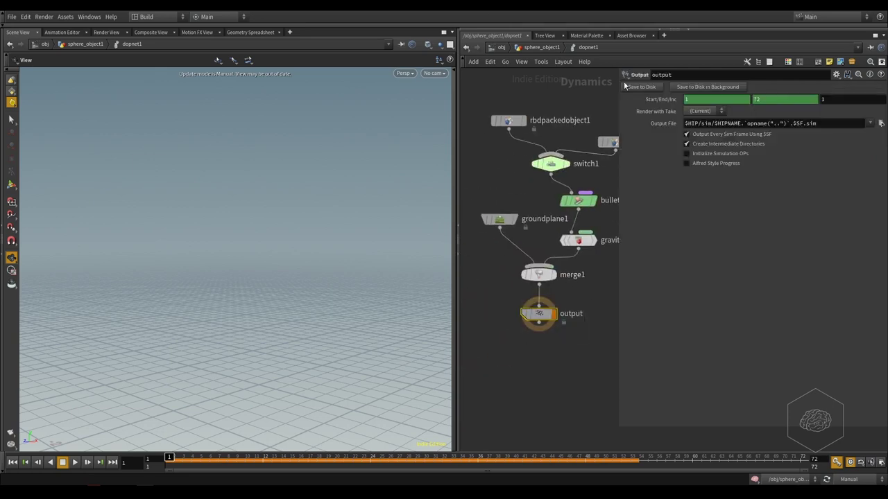
middle_drag(620, 158, 548, 208)
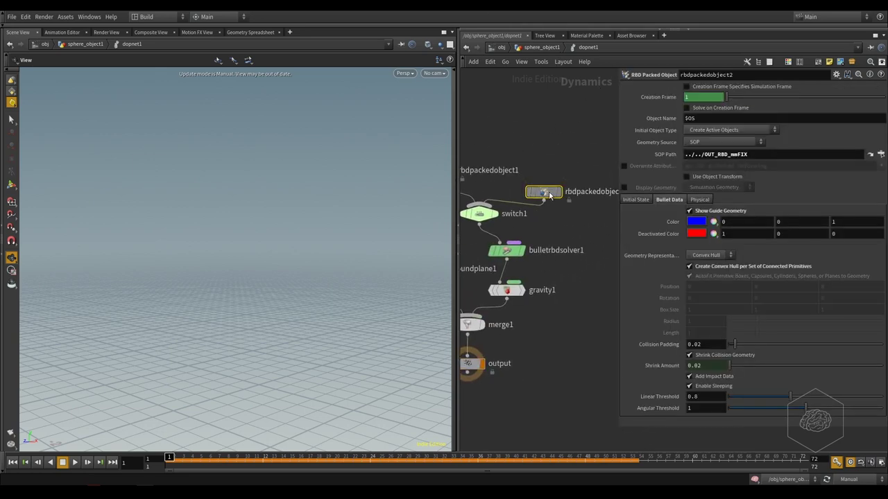
key(ctrl+s)
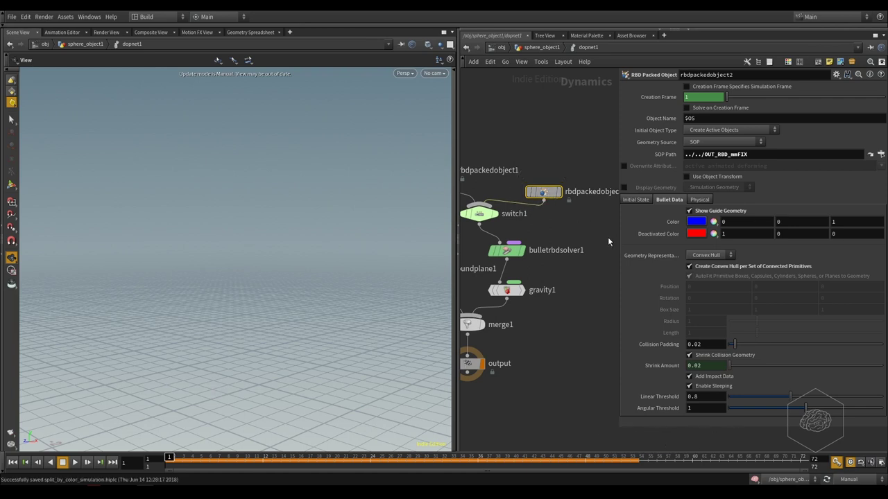
click(557, 192)
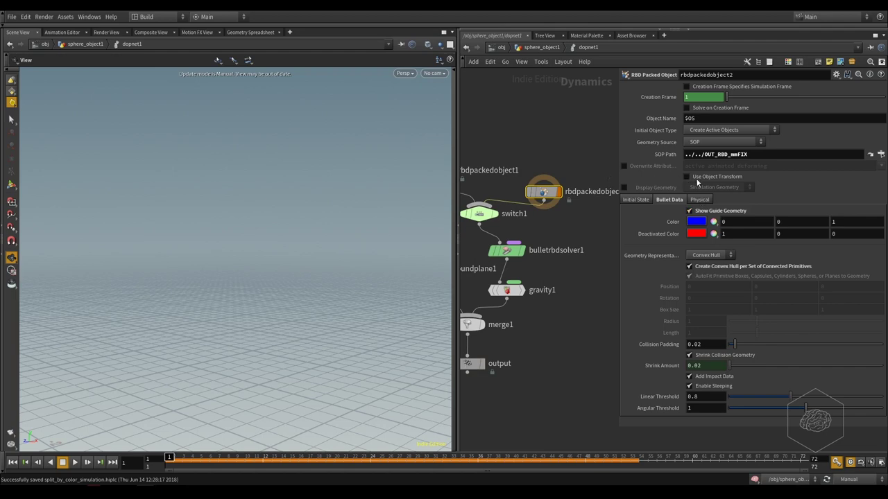
click(846, 480)
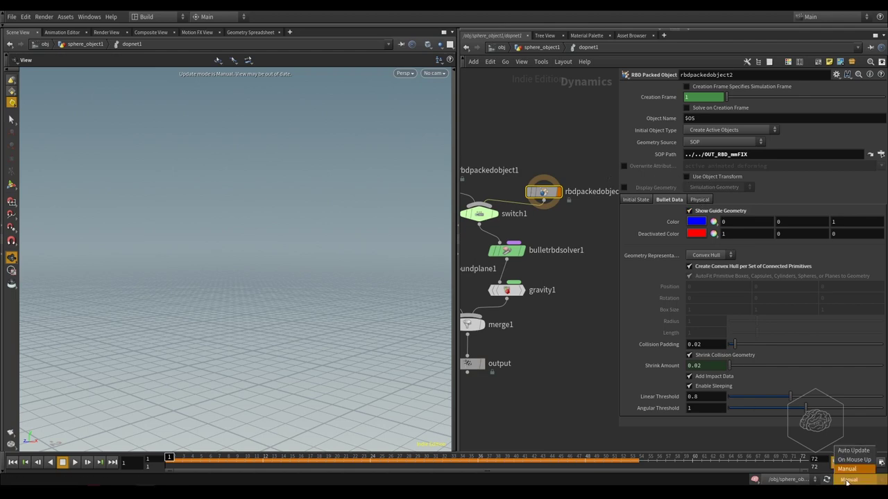
- Switch the viewport to Auto Update and enable Create Convex Hull per Set of Connected Primitives on rbdpackedobject2
click(848, 453)
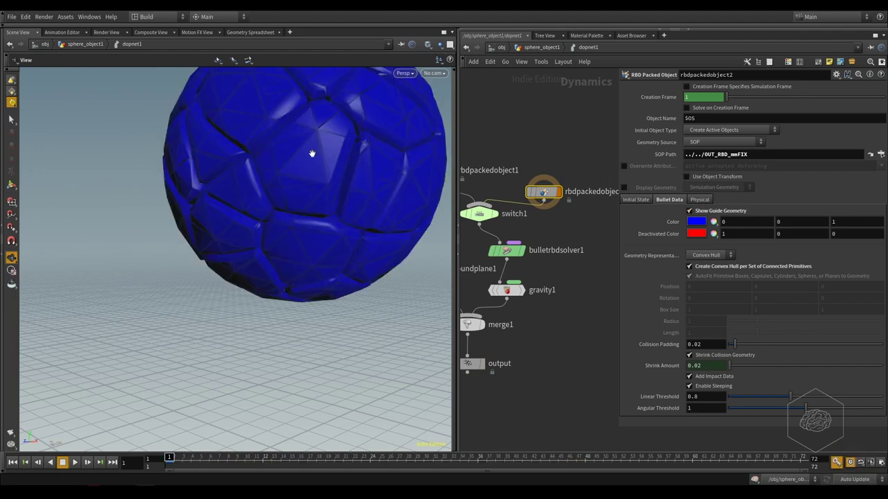
alt+drag(394, 132, 361, 192)
mouse_move(382, 84)
alt+mouse_down()
mouse_move(269, 331)
mouse_move(343, 237)
alt+mouse_up()
alt+right_drag(343, 237, 365, 224)
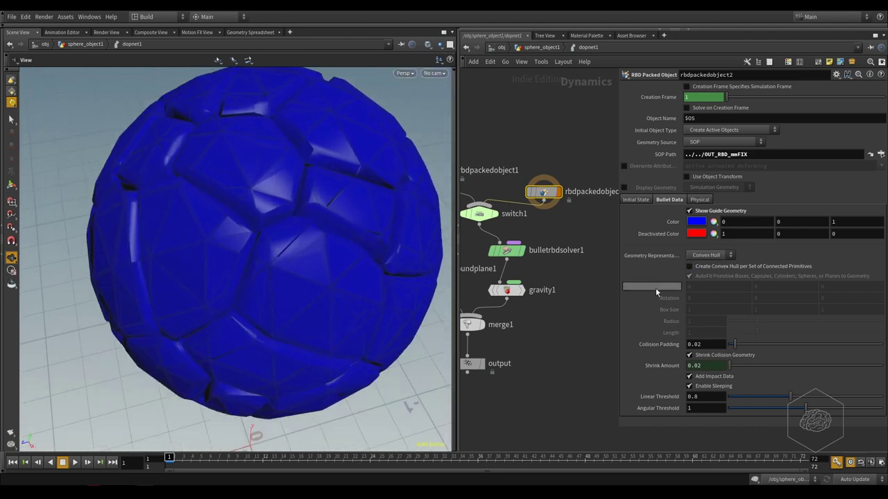
click(708, 269)
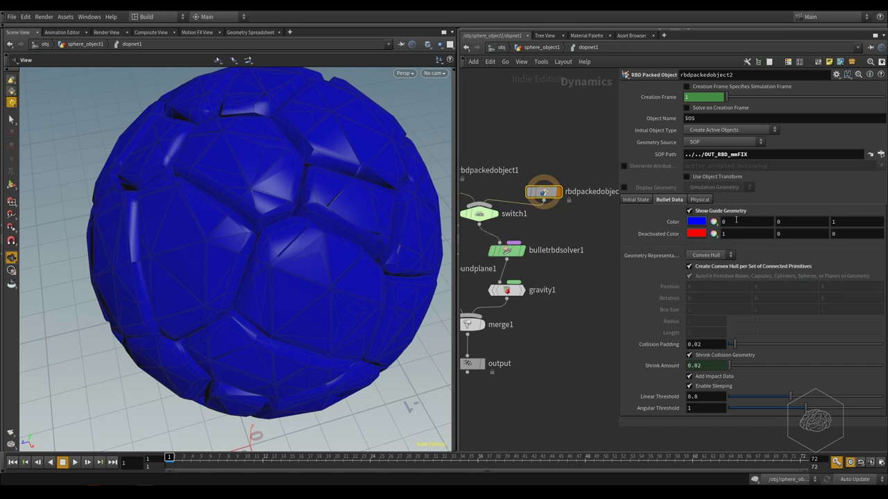
- On rbdpackedobject1, keep the guide geometry visible and turn on Display Geometry to show the white sphere with blue hulls
click(484, 199)
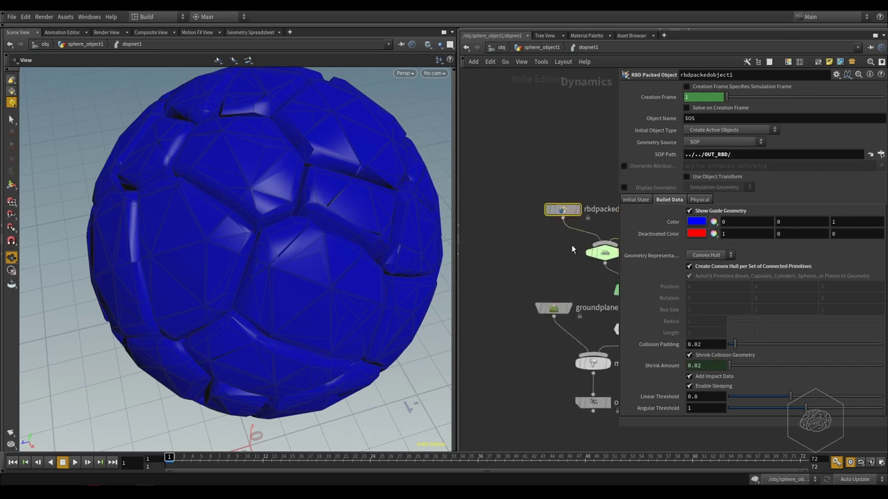
click(526, 239)
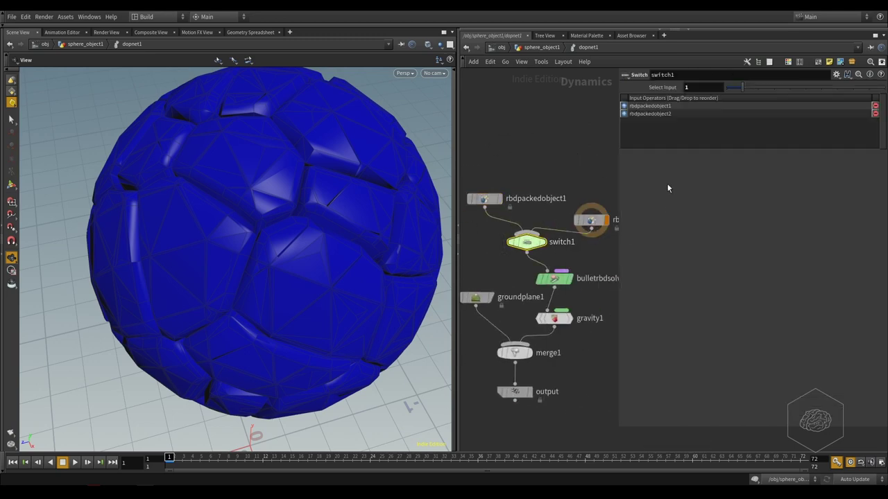
click(484, 199)
click(474, 201)
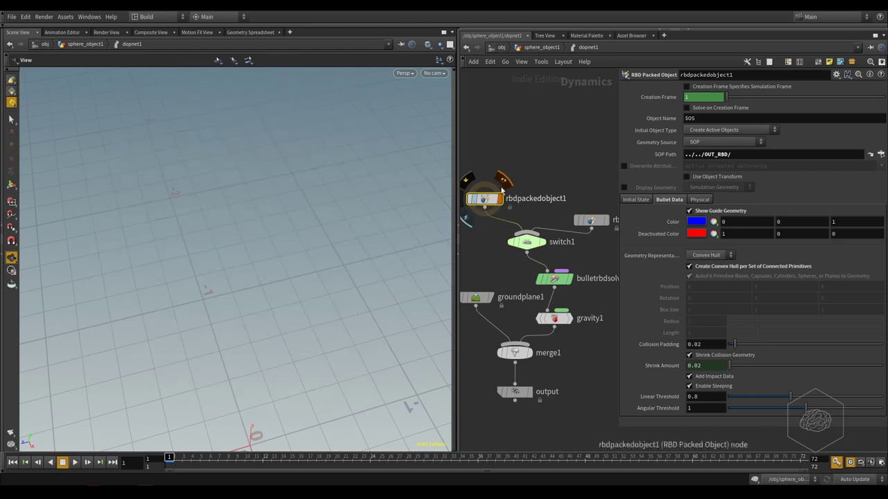
middle_drag(512, 159, 539, 172)
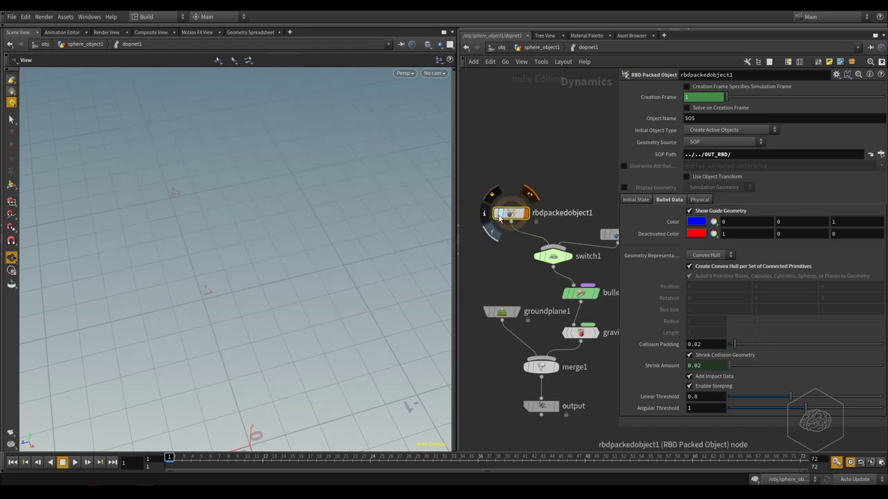
mouse_move(250, 199)
alt+mouse_down()
mouse_move(263, 210)
mouse_move(229, 174)
mouse_move(172, 139)
mouse_move(376, 184)
alt+mouse_up()
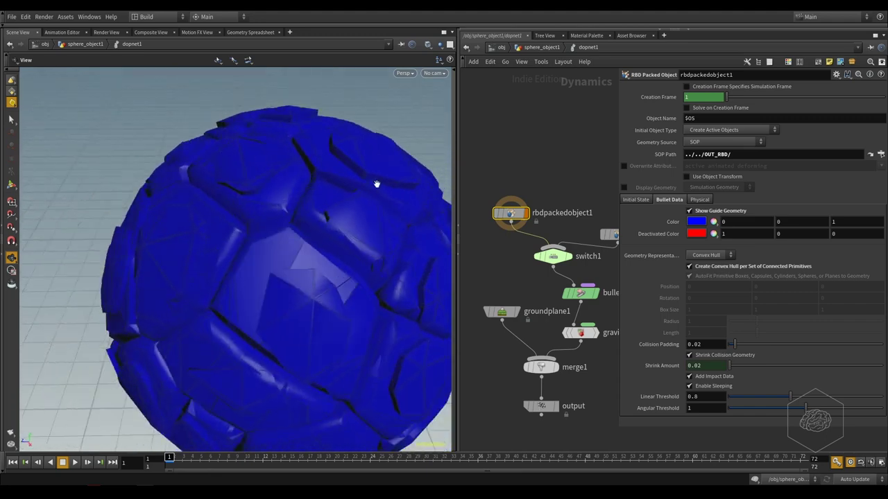
click(707, 207)
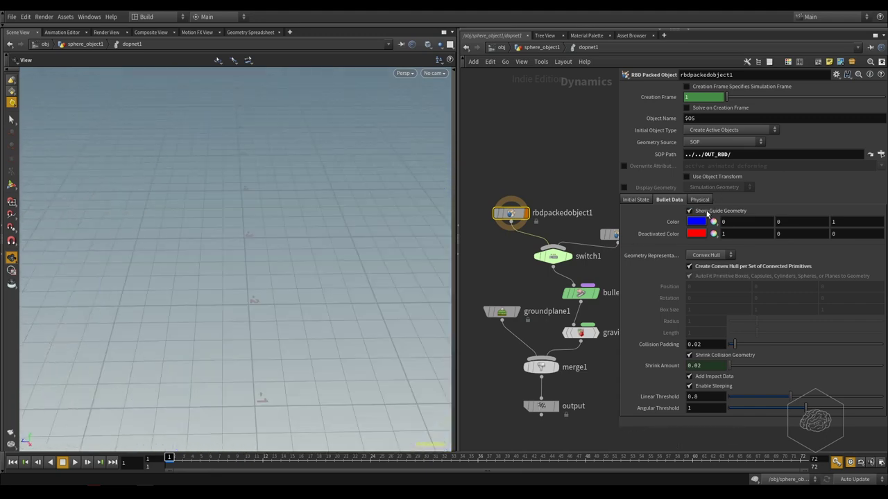
click(694, 209)
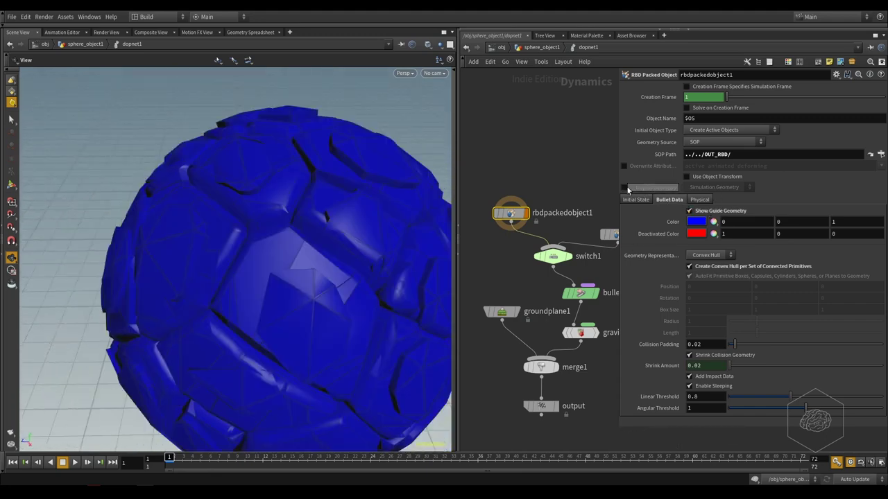
click(625, 188)
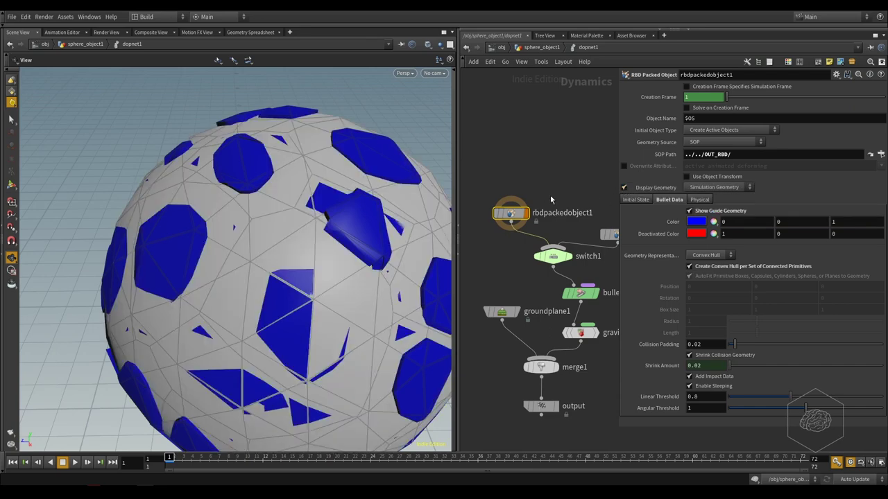
- Select rbdpackedobject2, then return to rbdpackedobject1 and orbit the fractured sphere
mouse_move(550, 199)
middle_down()
mouse_move(464, 182)
mouse_move(607, 216)
middle_up()
click(520, 216)
click(554, 231)
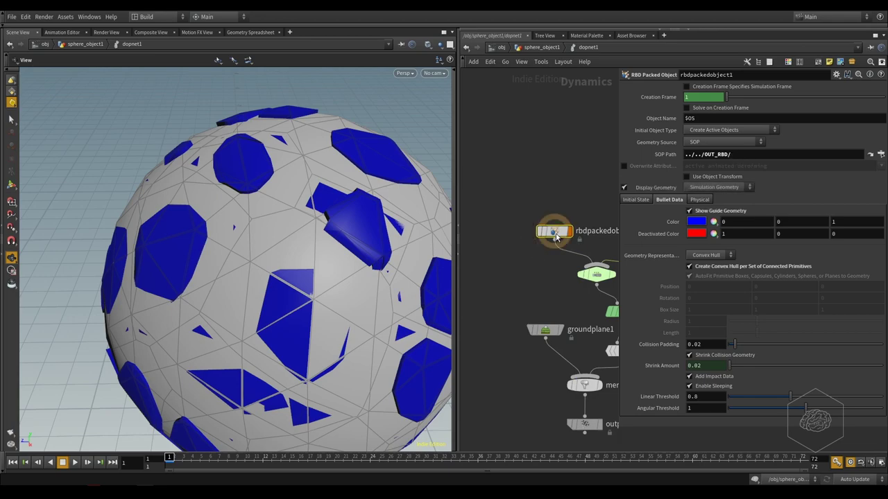
mouse_move(285, 217)
mouse_down()
mouse_move(257, 182)
mouse_move(322, 185)
mouse_move(338, 206)
mouse_up()
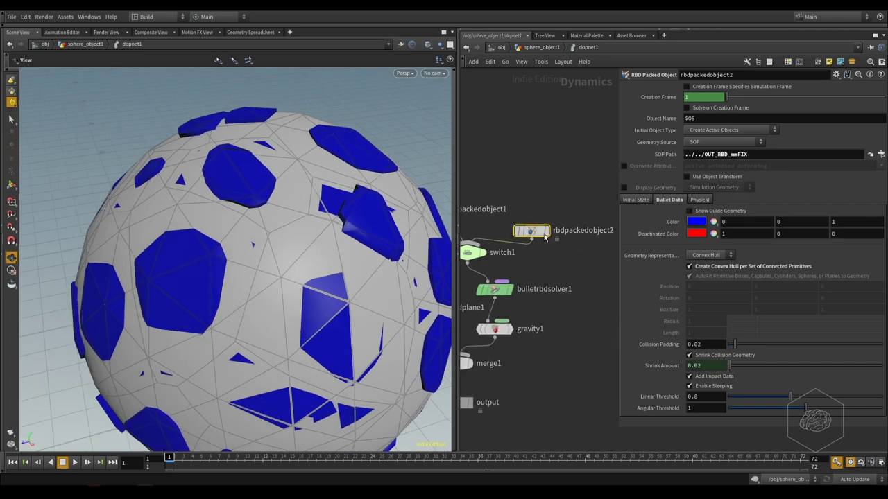
- Turn on Show Guide Geometry for rbdpackedobject2 and compare it against the simulation geometry
click(552, 237)
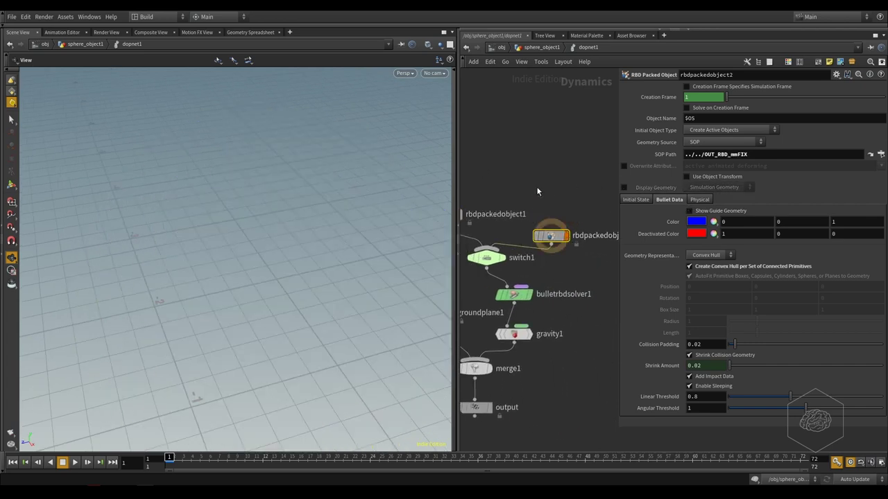
middle_drag(537, 191, 580, 203)
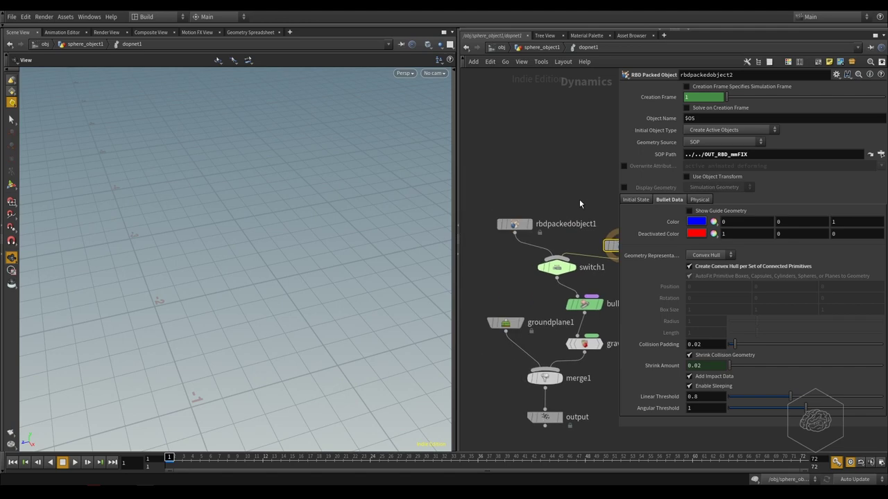
click(623, 187)
middle_drag(594, 246, 501, 218)
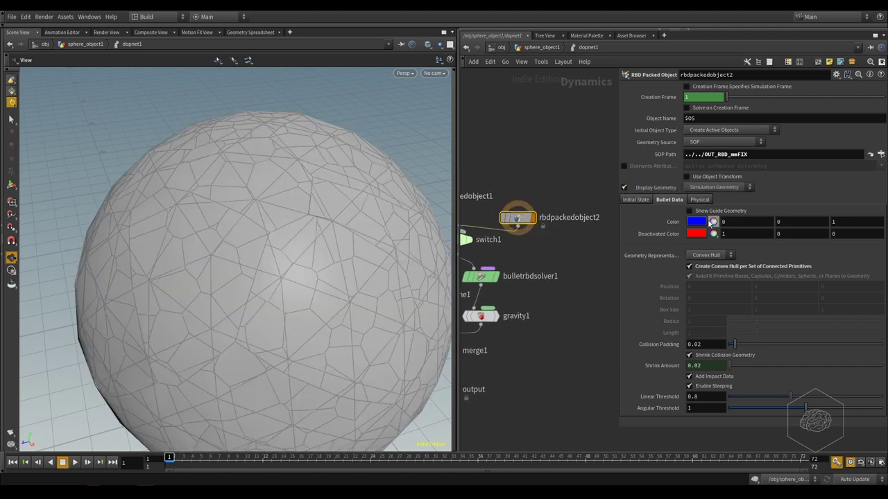
click(689, 211)
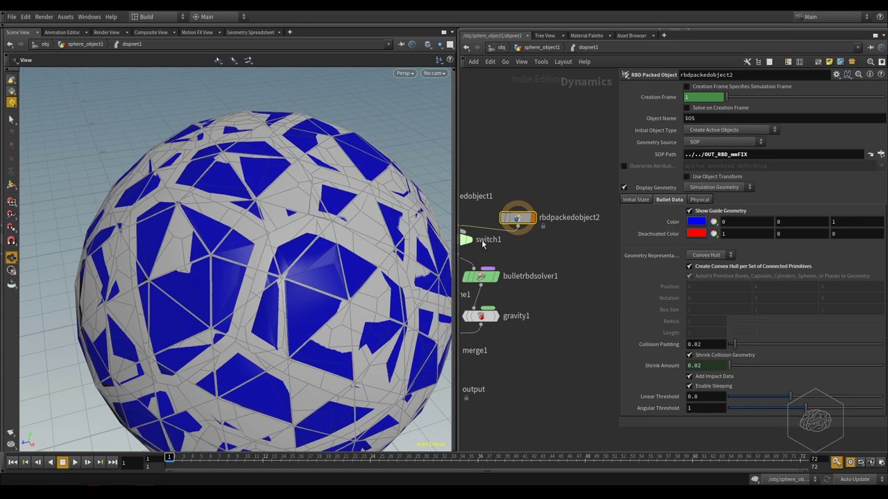
click(623, 187)
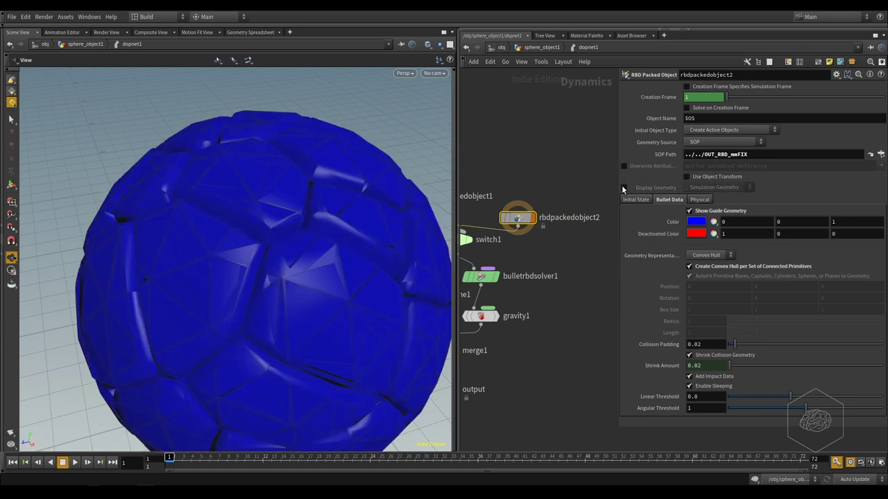
click(623, 187)
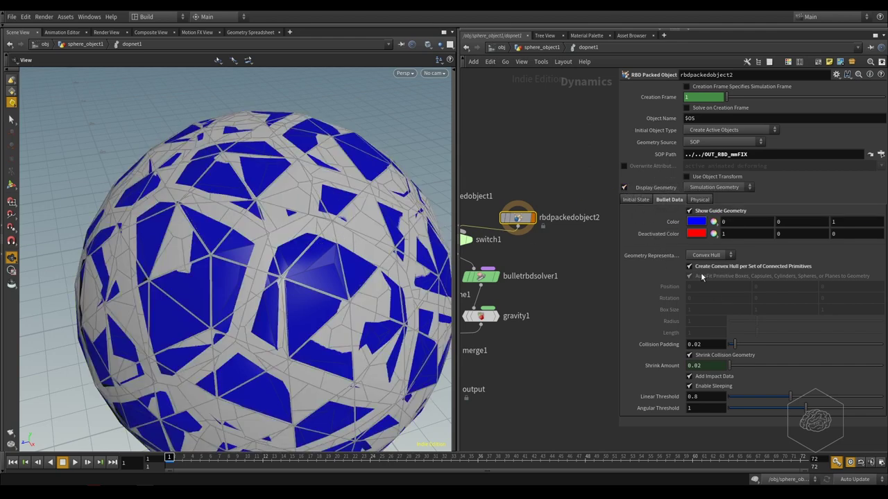
- Lower rbdpackedobject2's Collision Padding to 0.005
click(708, 344)
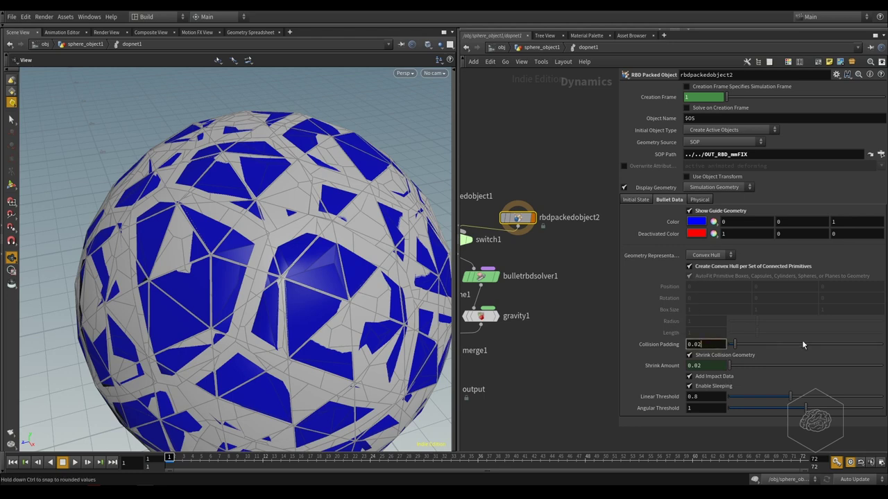
key(BackSpace)
text(1)
key(Return)
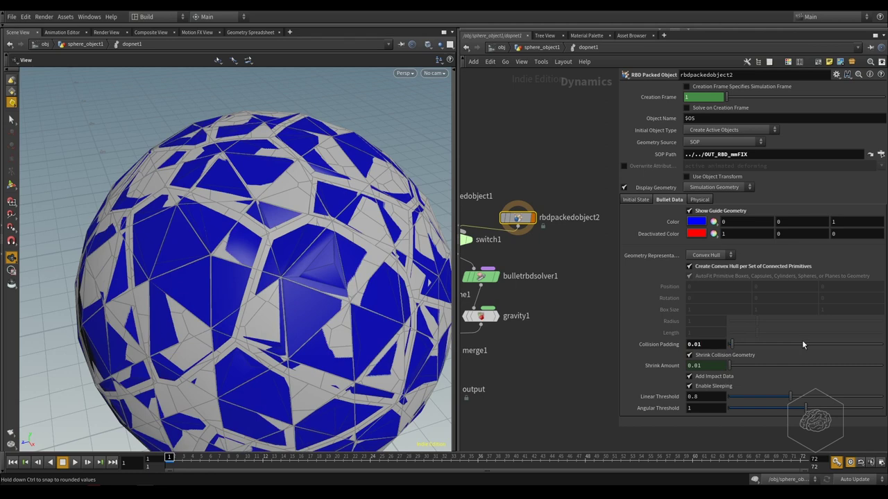
click(711, 346)
text(0.005)
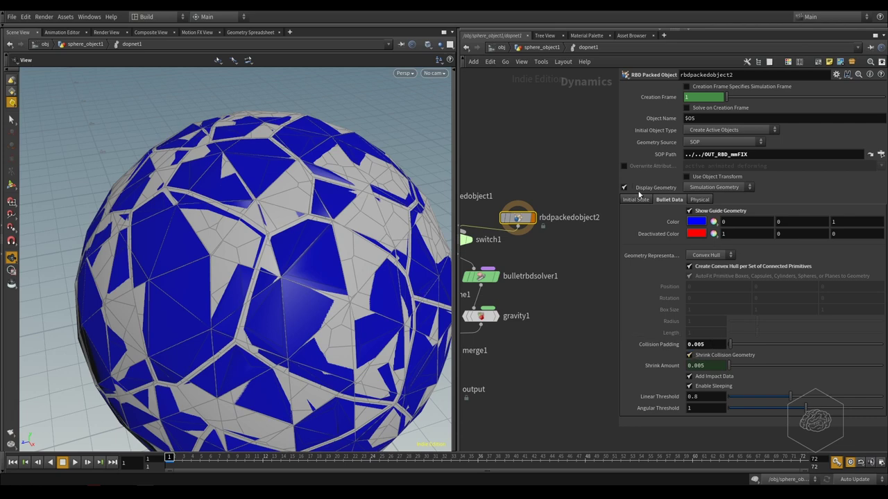
- Turn off Display Geometry so only the blue convex hulls remain
click(624, 188)
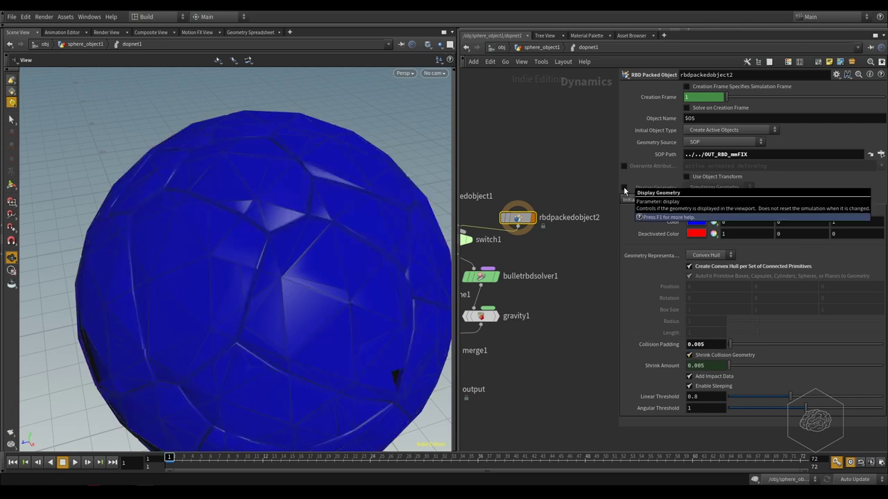
click(625, 188)
click(624, 188)
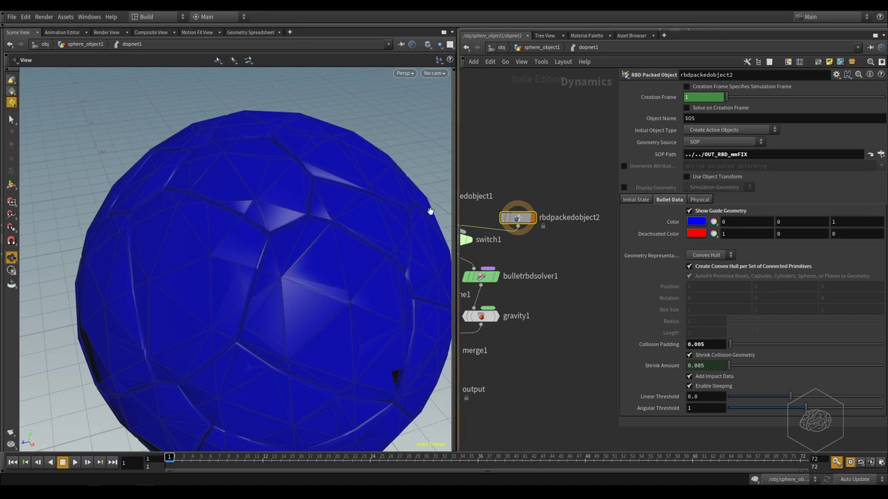
- Wire rbdpackedobject2 into bulletrbdsolver1
middle_drag(548, 166, 563, 178)
scroll(519, 166, down, 3)
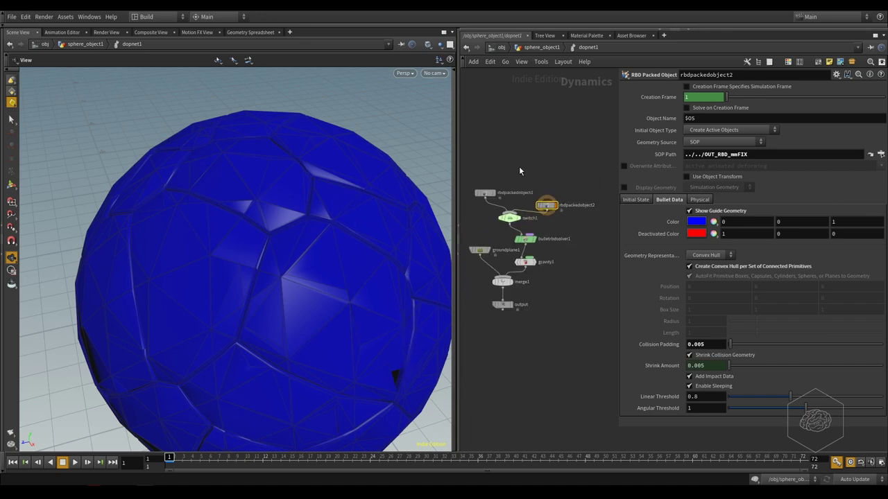
scroll(563, 210, up, 2)
drag(563, 210, 571, 167)
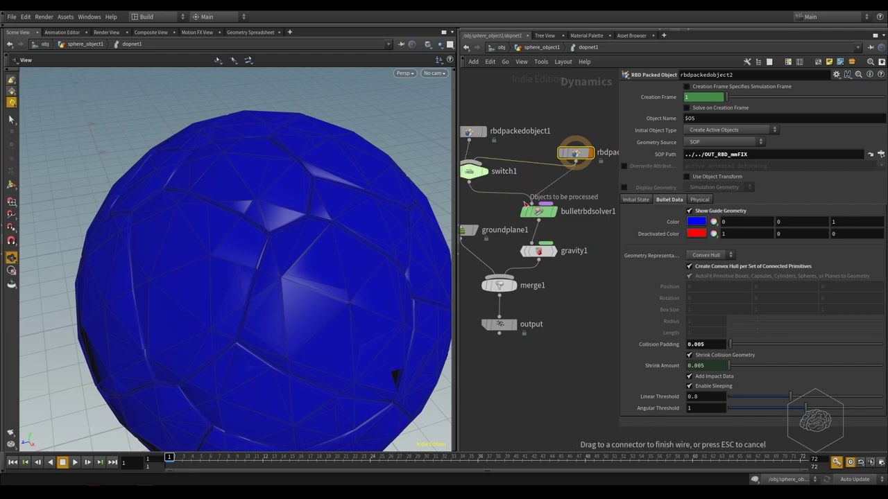
drag(575, 162, 531, 204)
- Return to the sphere_object1 level after checking dopnet1's output node
middle_drag(556, 122, 548, 149)
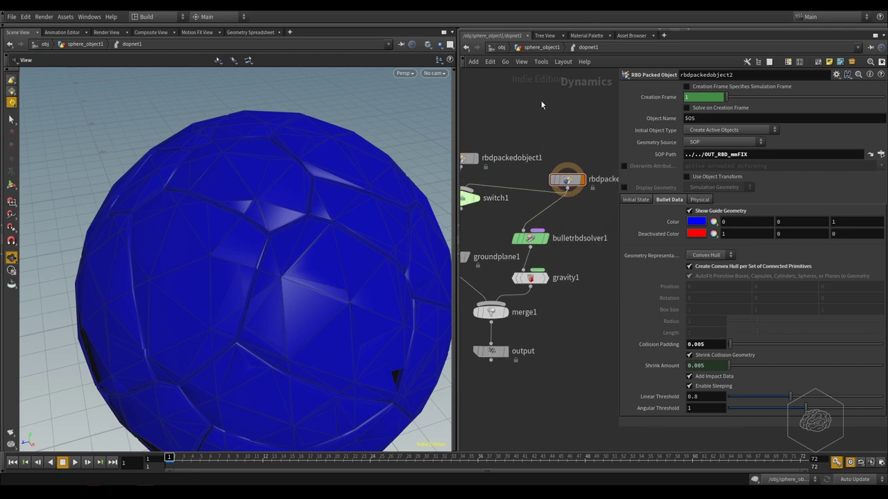
click(542, 48)
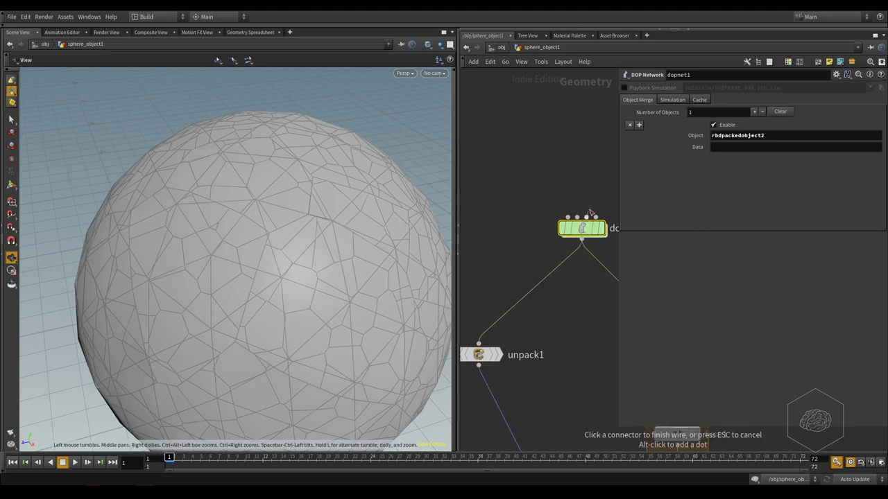
double_click(583, 229)
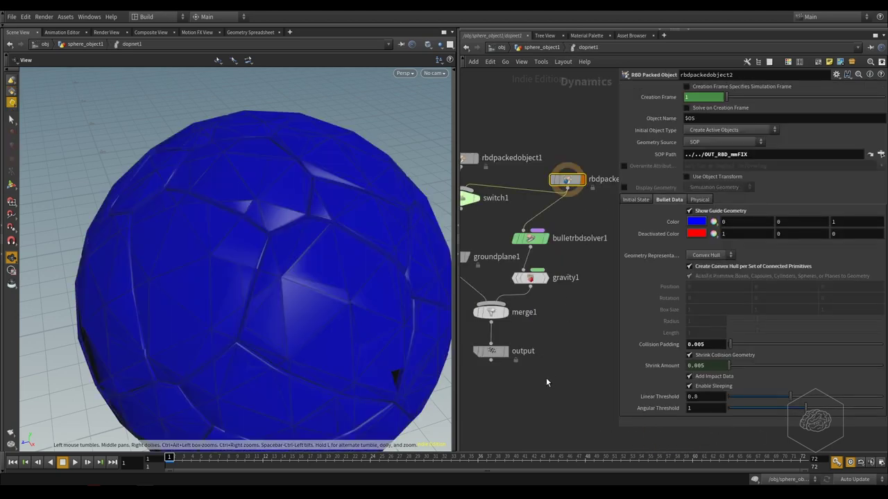
click(490, 351)
click(542, 48)
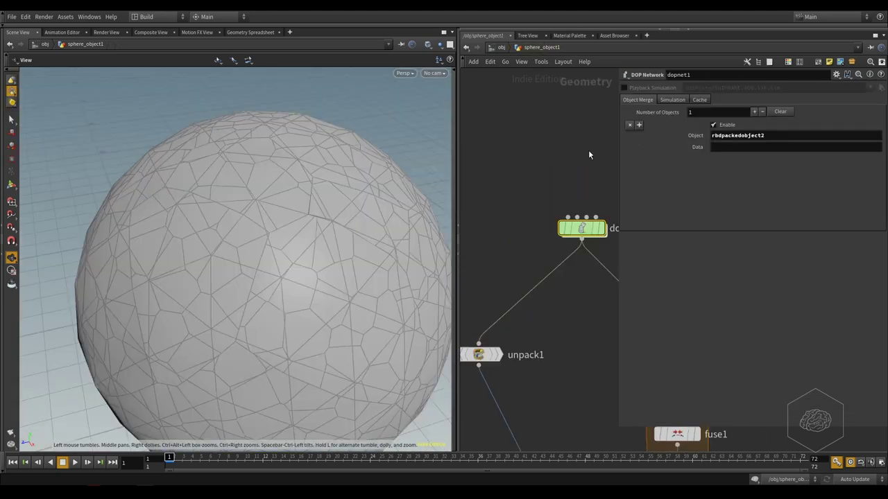
- Add a File Cache node below dopnet1 and wire dopnet1 into it
key(Tab)
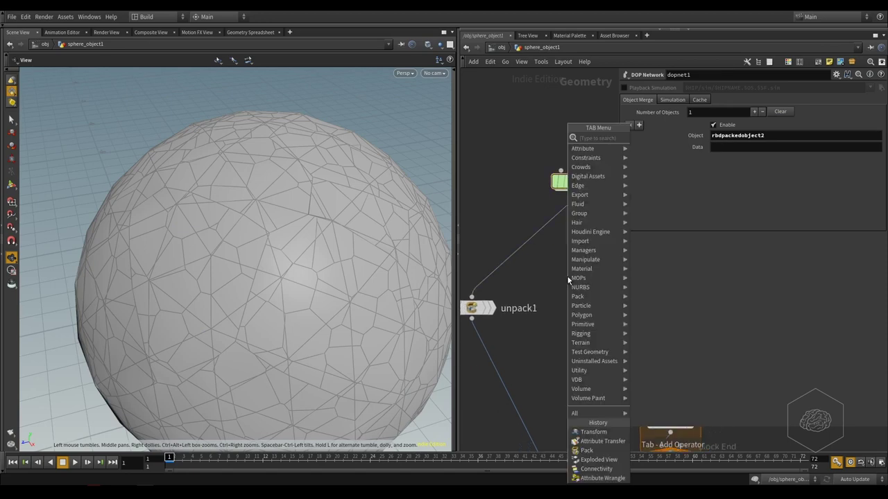
text(filecache)
key(Return)
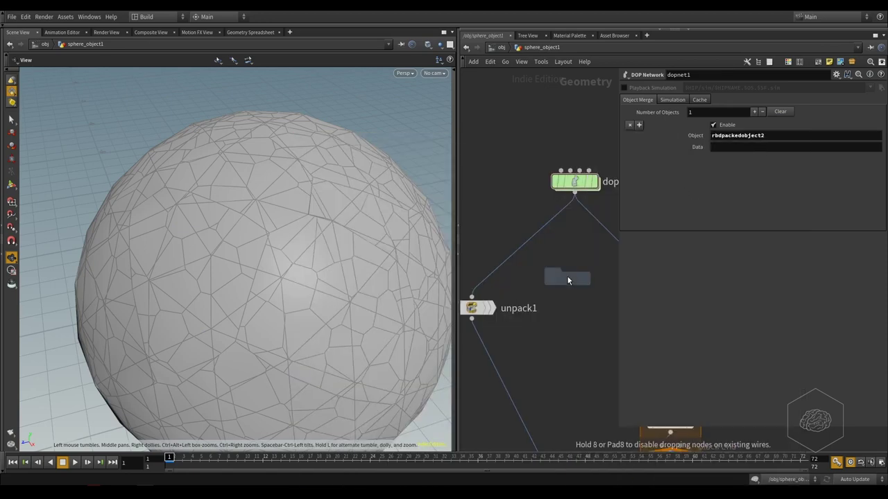
click(567, 277)
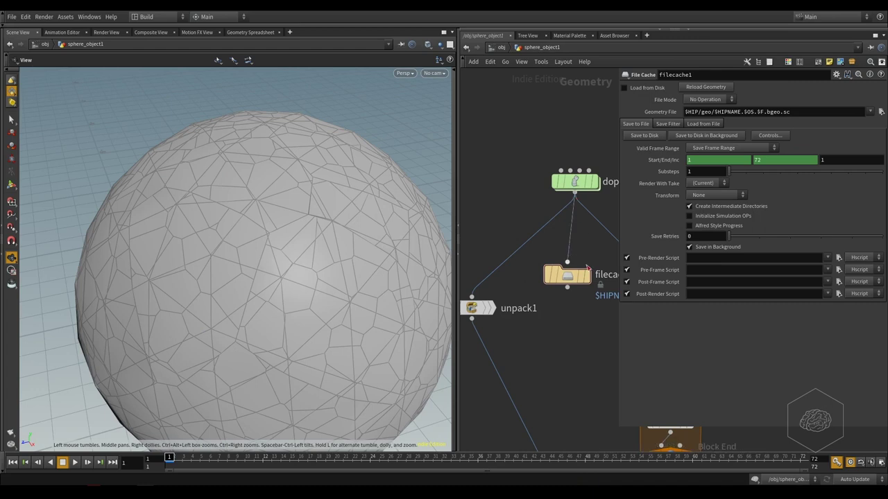
drag(568, 277, 564, 289)
- Zoom out the network and select the red_items cache node
scroll(591, 229, down, 2)
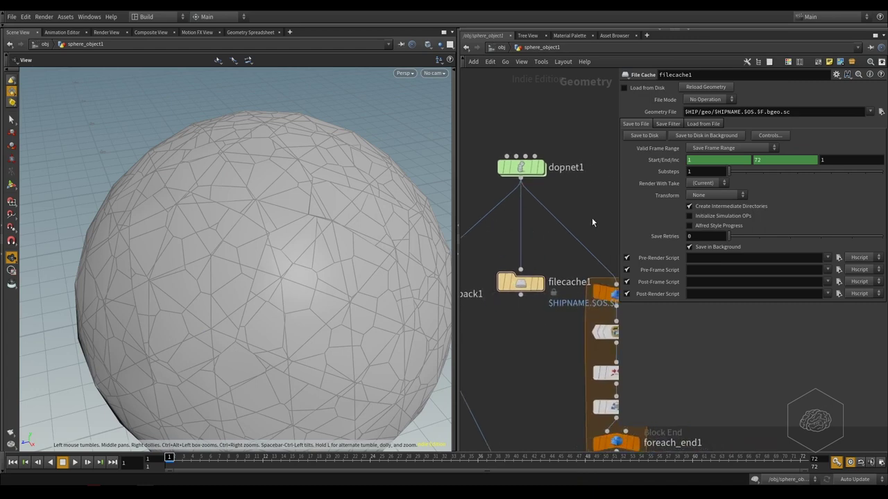
scroll(555, 229, down, 3)
scroll(560, 361, down, 5)
scroll(562, 327, down, 5)
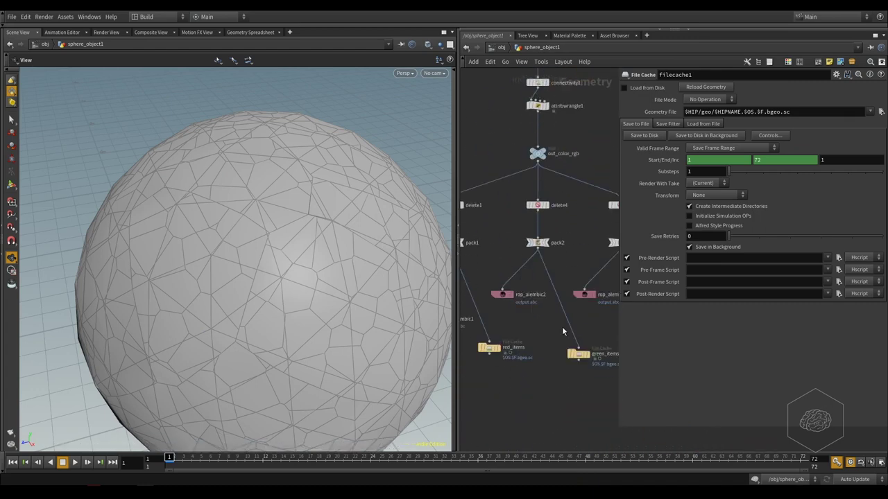
scroll(540, 367, down, 5)
drag(540, 366, 461, 299)
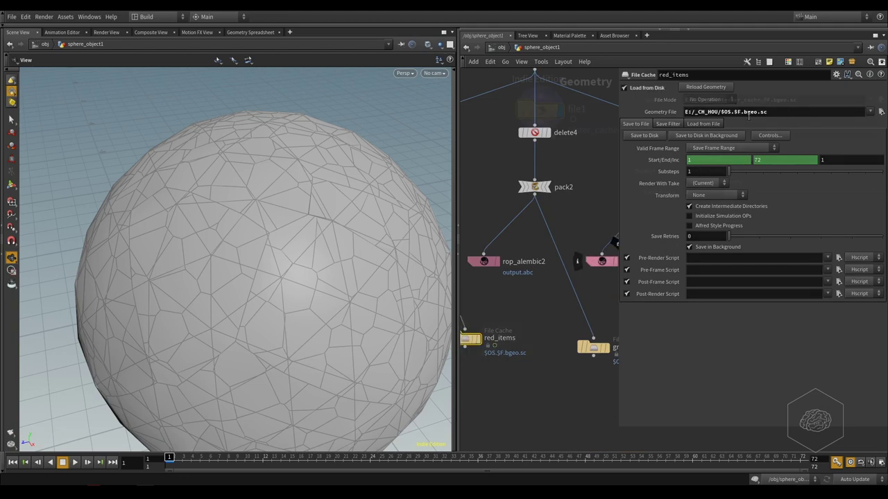
scroll(242, 287, down, 3)
scroll(235, 259, down, 3)
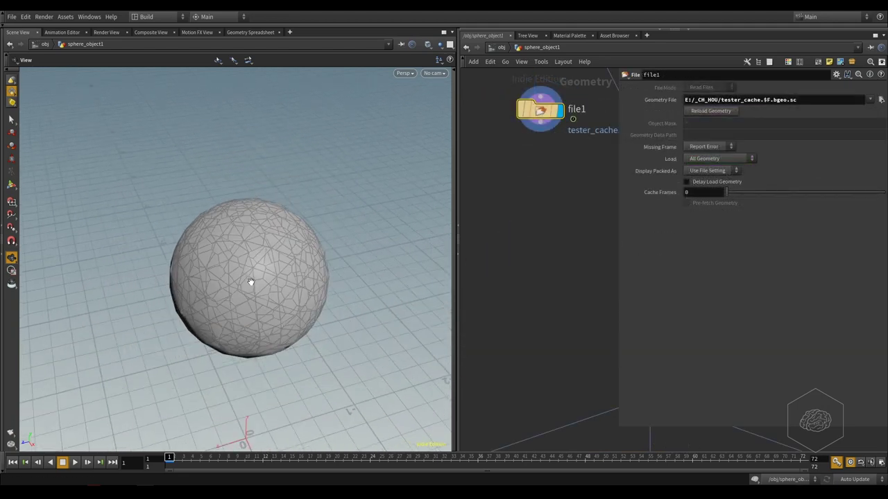
scroll(252, 283, down, 3)
mouse_move(258, 316)
mouse_down()
mouse_move(268, 229)
mouse_move(270, 297)
mouse_move(307, 280)
mouse_up()
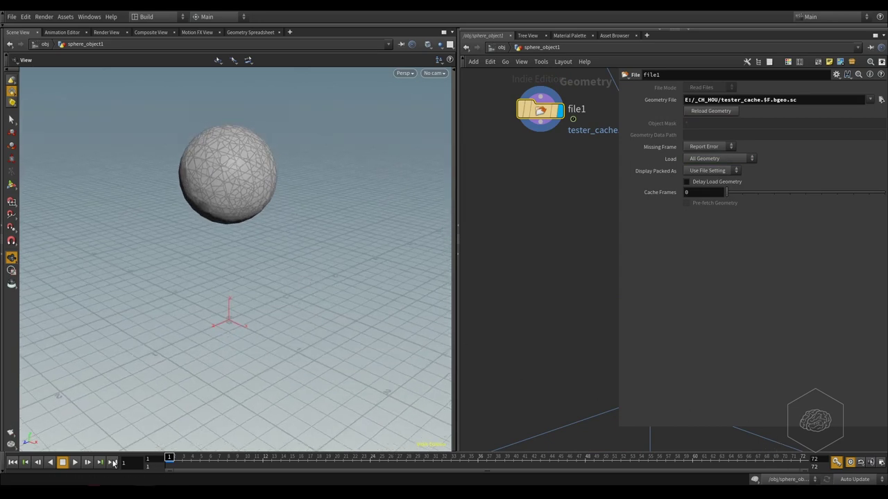
click(76, 465)
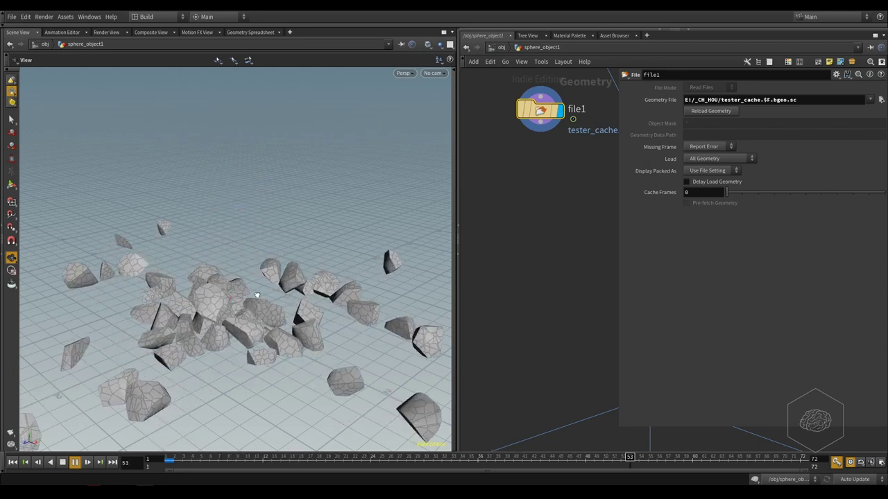
scroll(267, 298, up, 3)
scroll(292, 312, up, 5)
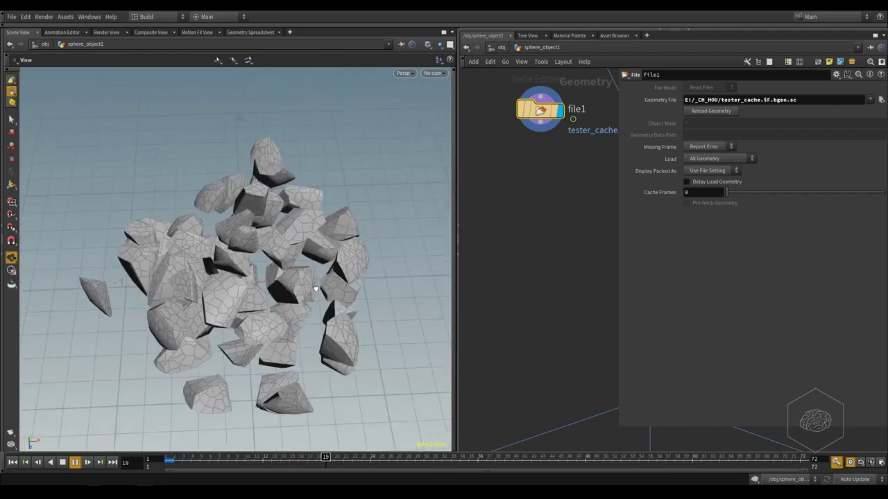
alt+drag(358, 260, 393, 204)
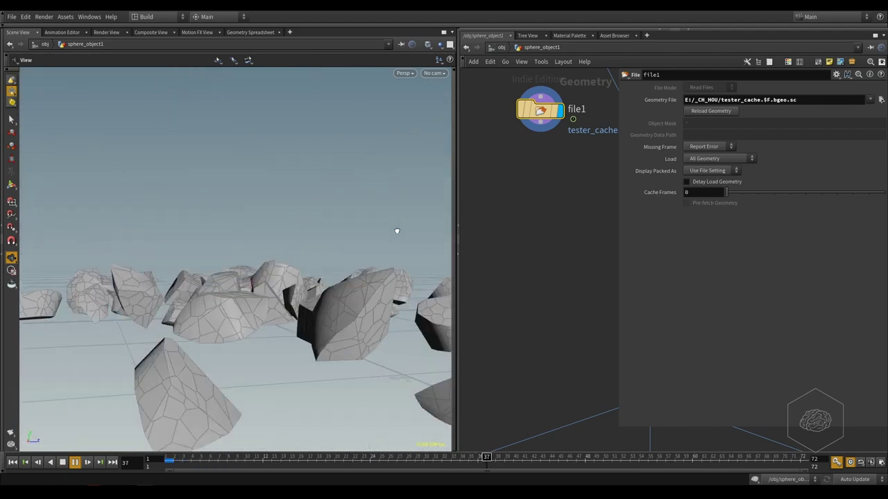
alt+drag(385, 237, 327, 268)
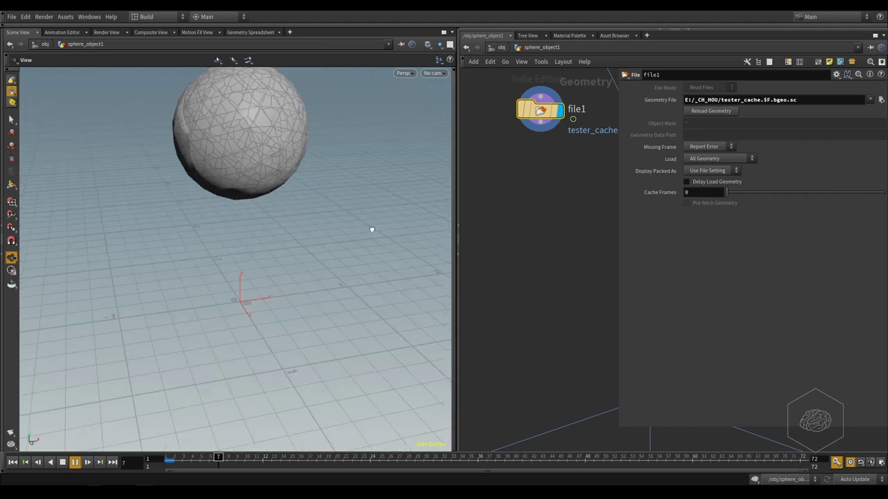
mouse_move(371, 229)
mouse_down()
mouse_move(360, 245)
mouse_move(267, 236)
mouse_move(134, 240)
mouse_move(299, 212)
mouse_move(195, 218)
mouse_up()
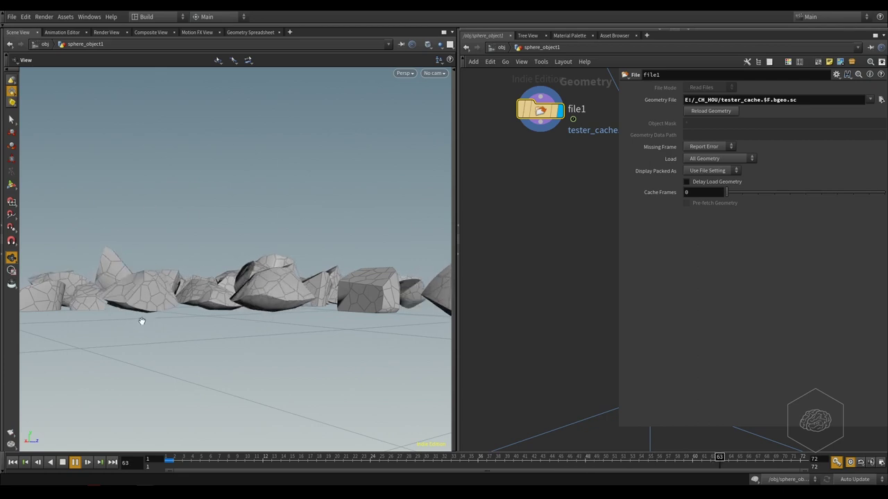
mouse_move(146, 242)
mouse_down()
mouse_move(243, 252)
mouse_move(174, 269)
mouse_up()
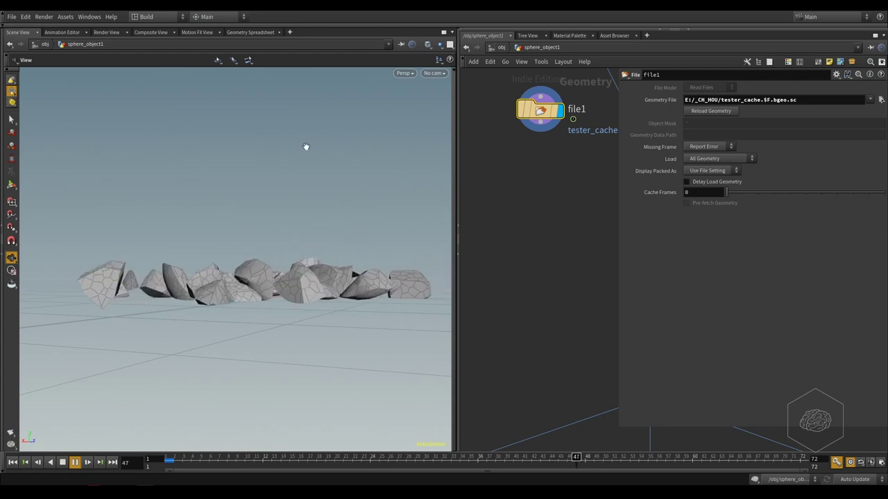
mouse_move(306, 147)
mouse_down()
mouse_move(262, 211)
mouse_move(294, 275)
mouse_move(194, 325)
mouse_up()
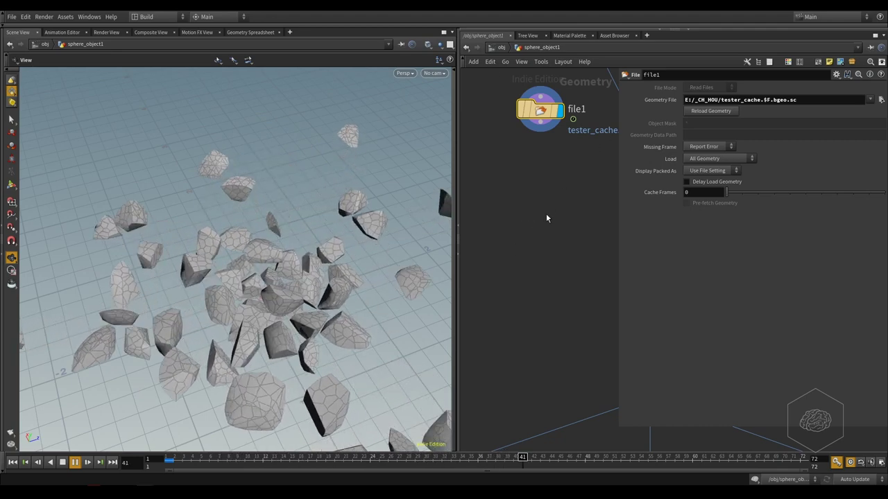
- Wire file1's output into connectivity1's input
middle_drag(548, 216, 506, 333)
scroll(581, 229, down, 2)
scroll(581, 250, down, 2)
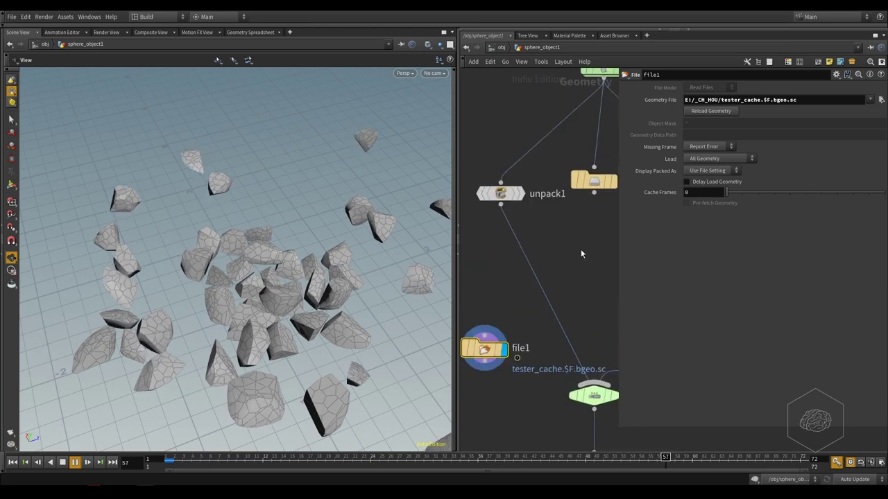
scroll(582, 254, down, 1)
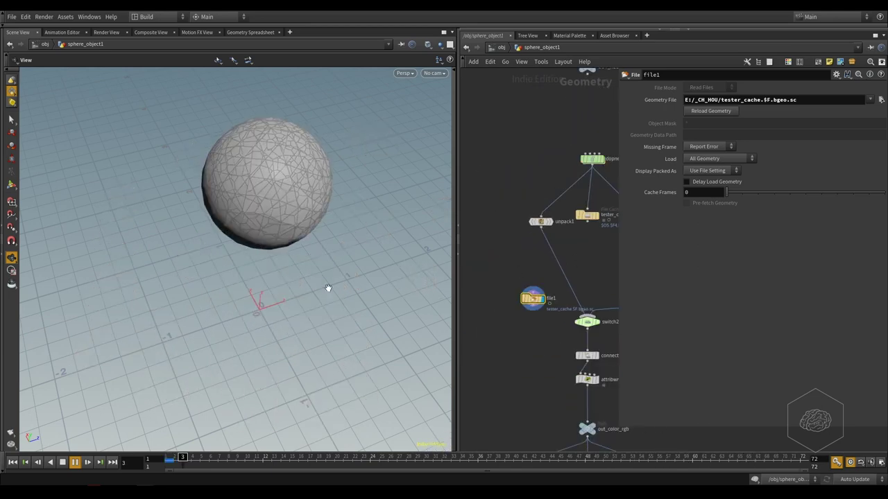
scroll(506, 224, up, 2)
mouse_move(518, 274)
middle_down()
mouse_move(505, 223)
mouse_move(512, 181)
middle_up()
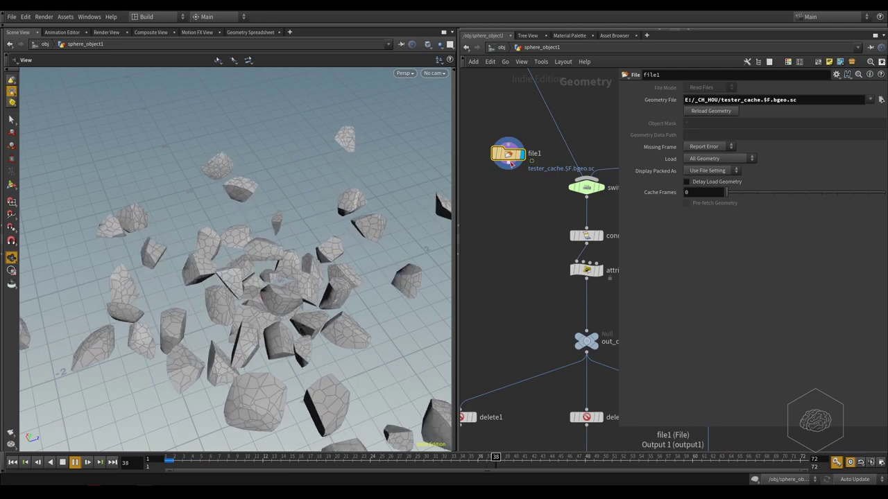
drag(509, 167, 565, 231)
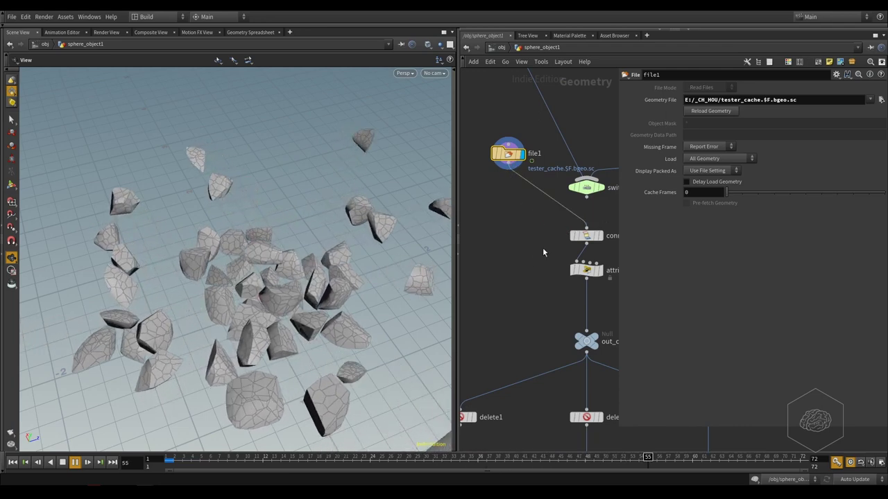
- Inspect connectivity1, then select attribwrangle1 to view its red/green/blue VEX with Min 0.25 and Max 0.75
click(595, 238)
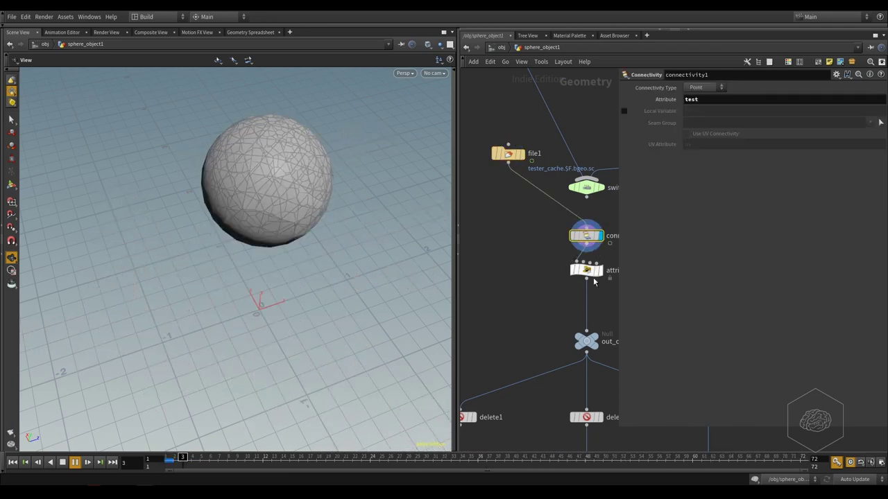
mouse_move(545, 331)
middle_down()
mouse_move(504, 243)
mouse_move(528, 248)
mouse_move(526, 285)
middle_up()
click(546, 186)
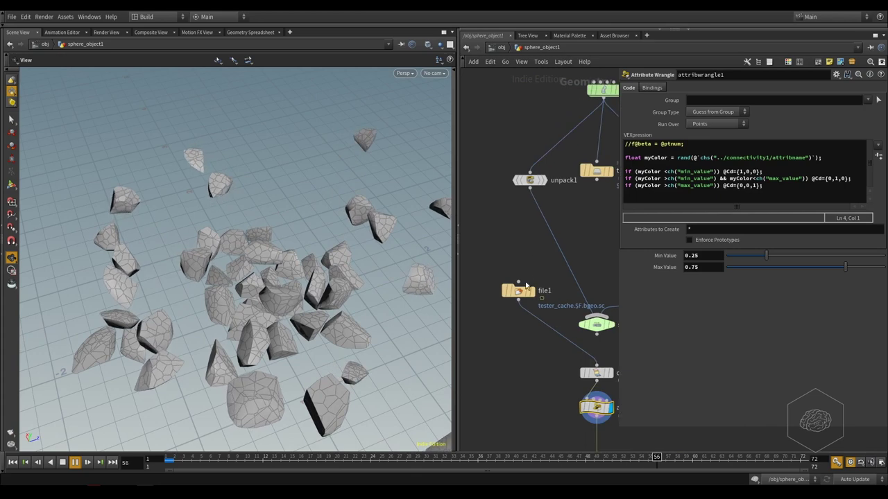
- Insert an Unpack node between file1 and connectivity1
drag(507, 287, 485, 262)
key(Tab)
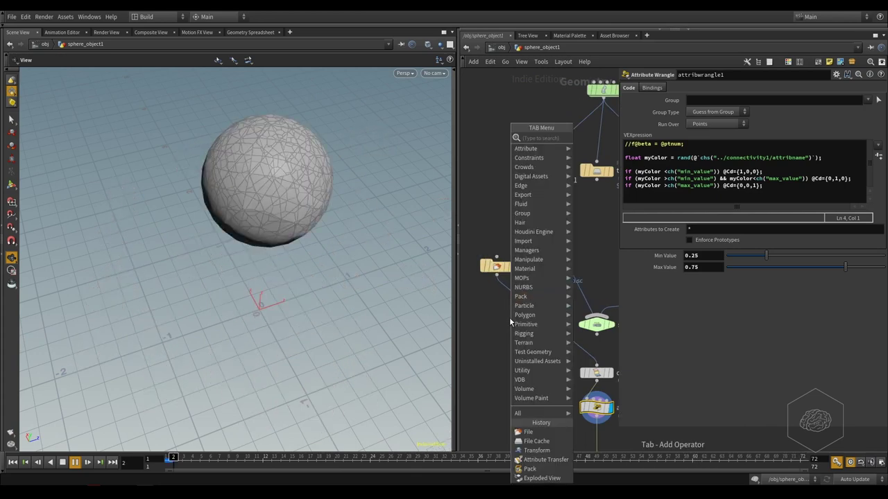
text(unp)
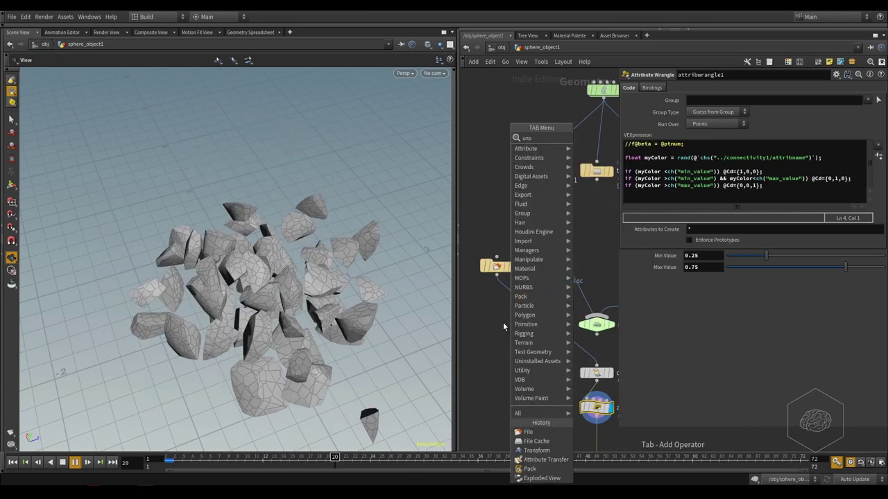
text(ack)
key(Return)
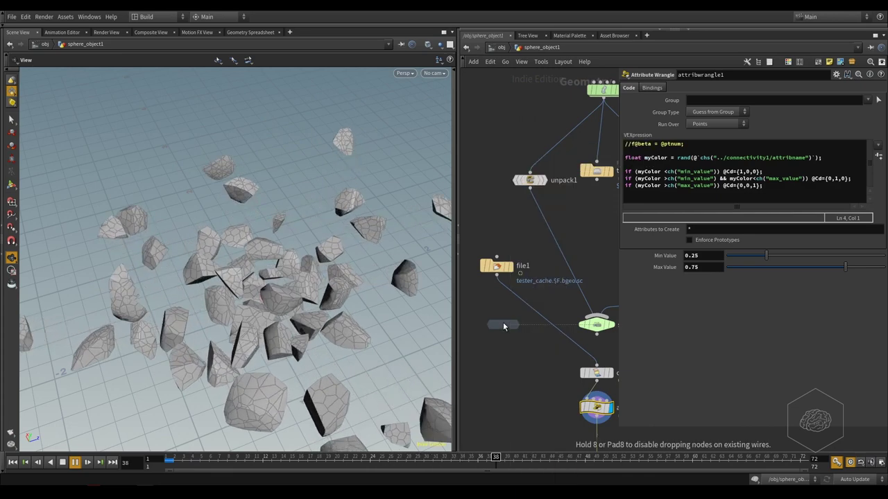
click(520, 307)
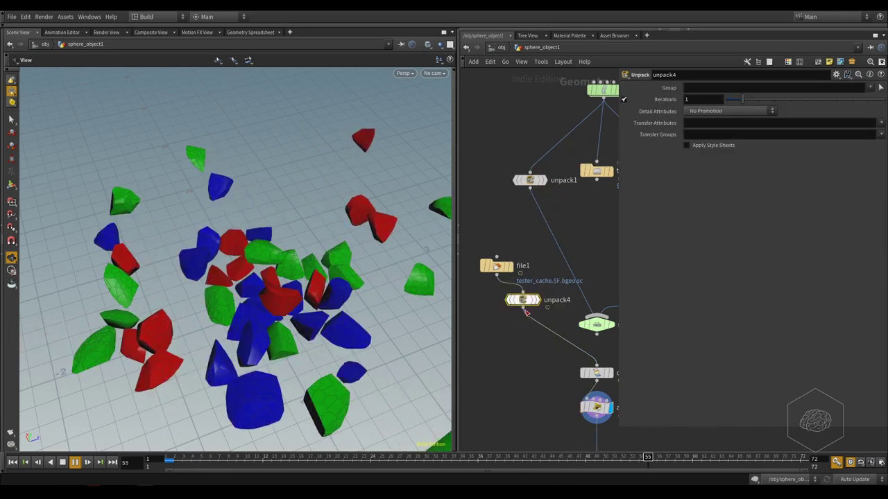
- Set the display flag on delete4 to show only the green pieces
middle_drag(513, 385, 516, 323)
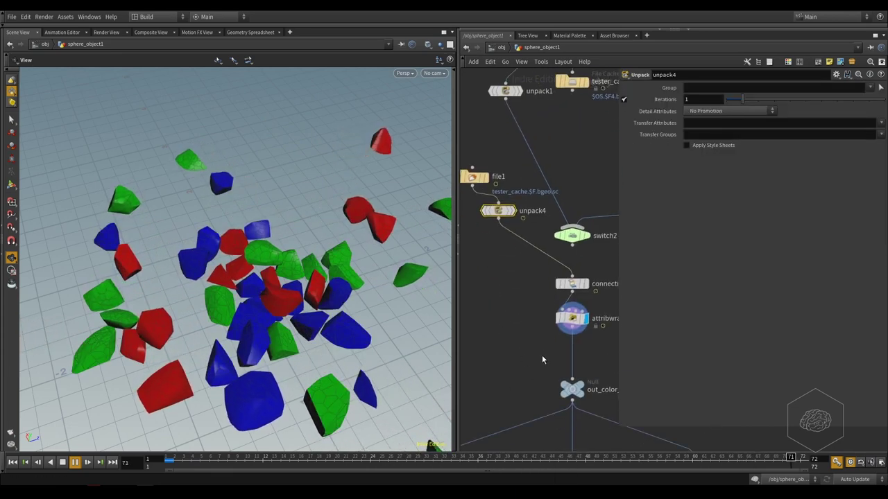
mouse_move(542, 355)
middle_down()
mouse_move(544, 284)
mouse_move(517, 232)
middle_up()
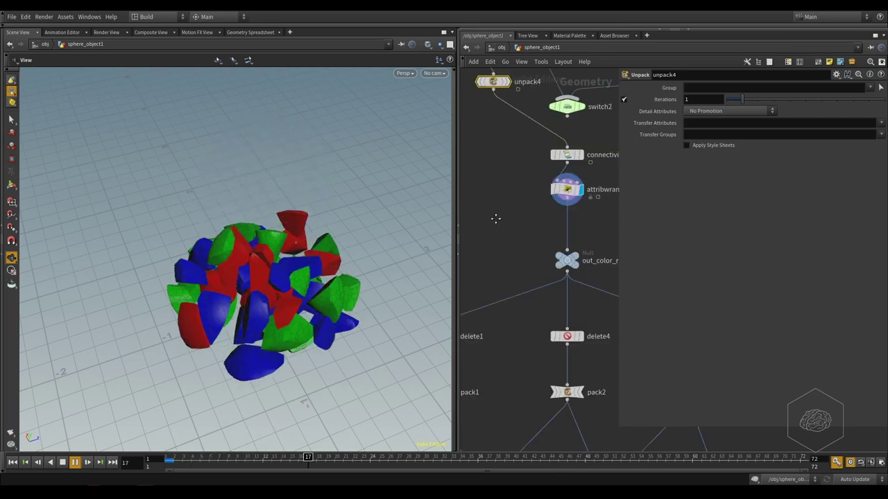
scroll(538, 309, down, 2)
scroll(538, 309, down, 2)
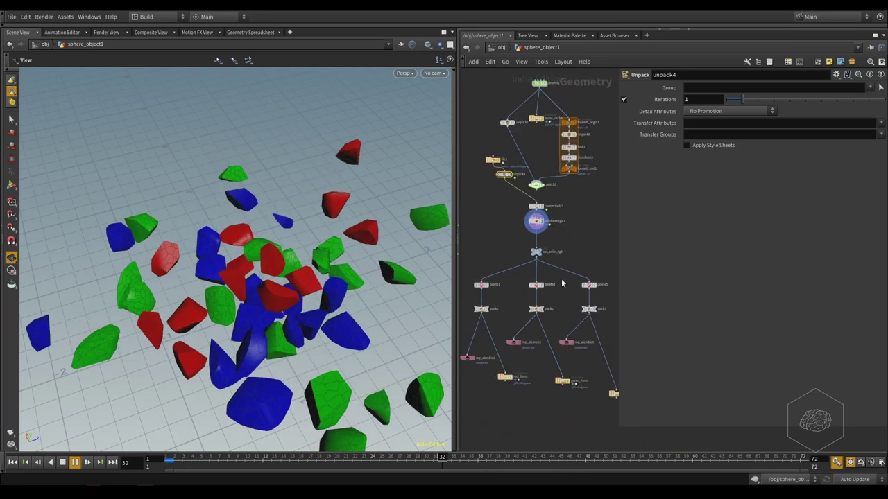
scroll(540, 293, up, 3)
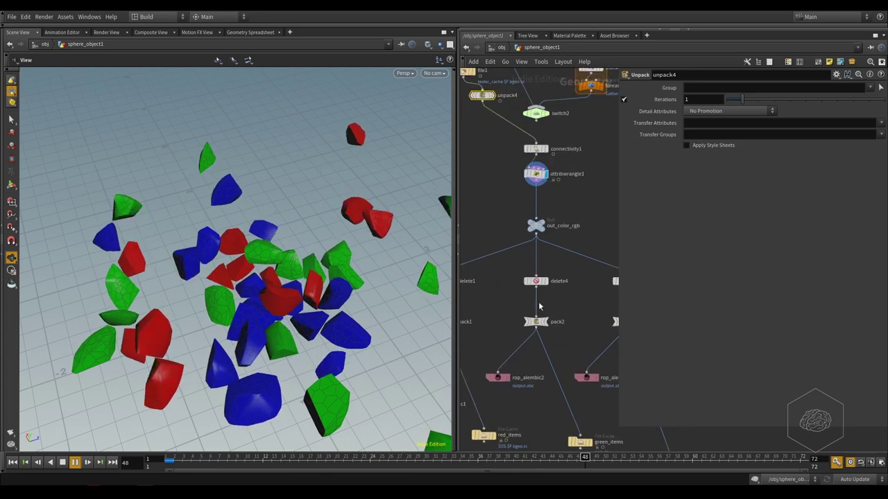
click(550, 294)
middle_drag(551, 297, 495, 294)
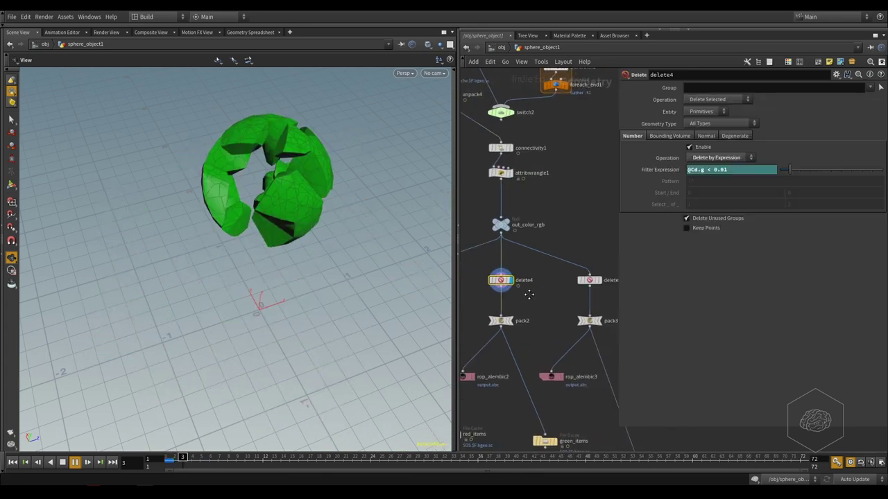
click(580, 283)
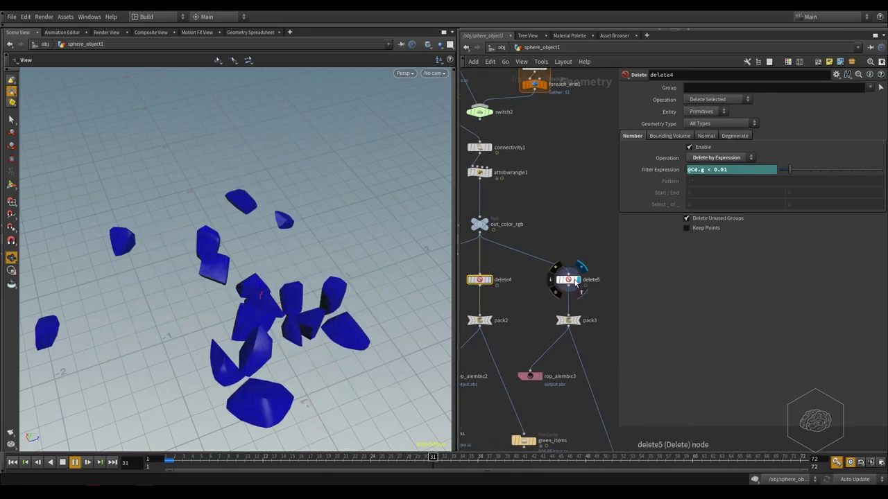
scroll(554, 256, down, 3)
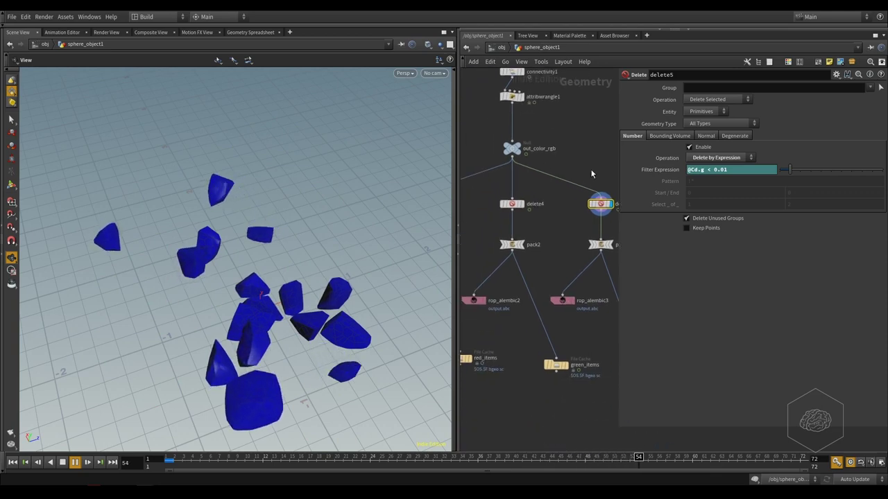
scroll(555, 236, down, 3)
click(516, 281)
middle_drag(581, 227, 581, 237)
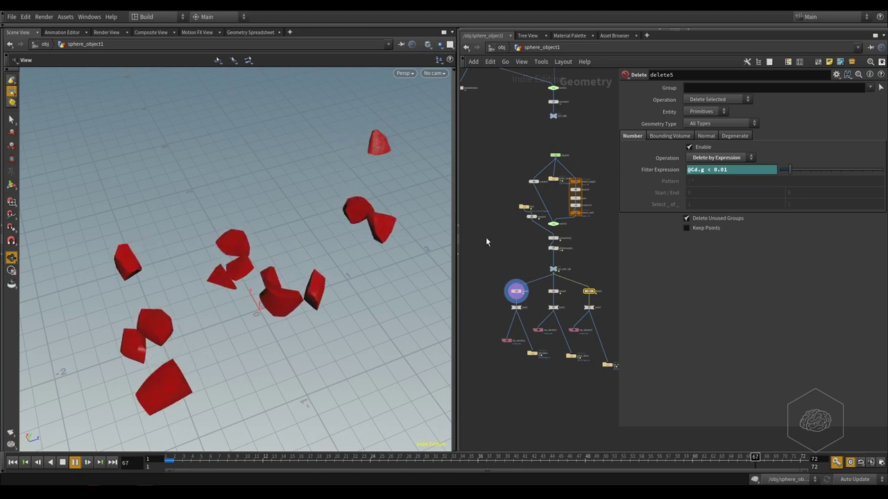
scroll(486, 240, up, 3)
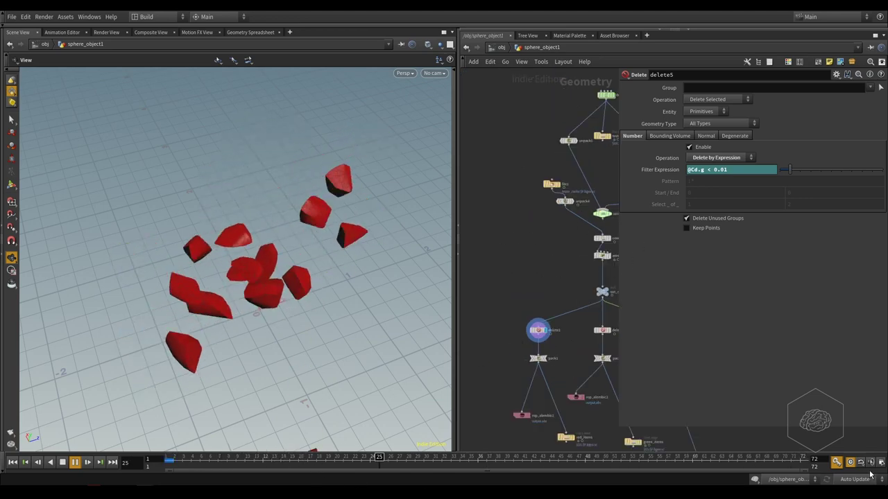